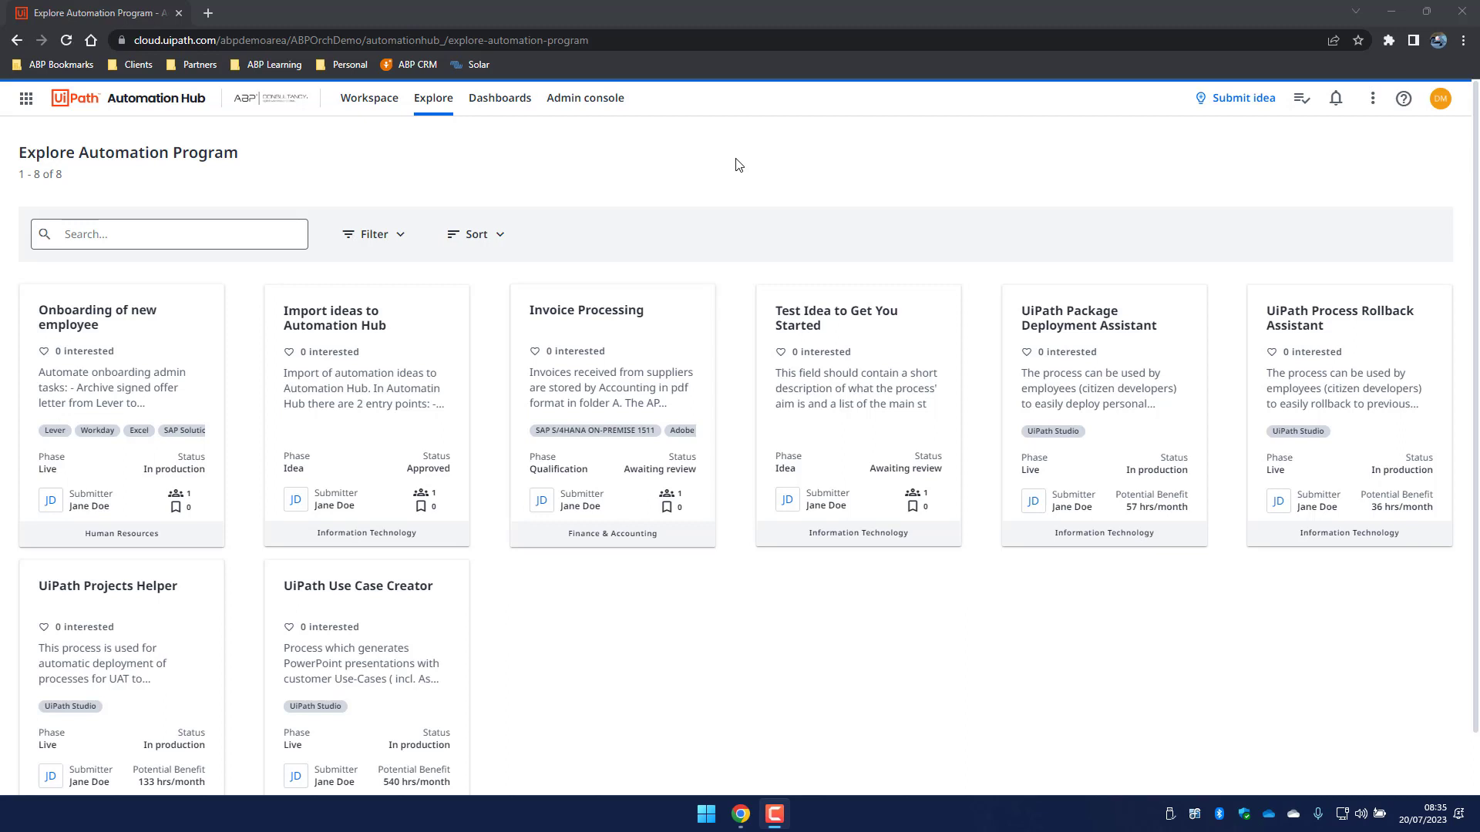
- Start submitting a new idea and set its business area to Finance & Accounting
{"action": "left_click", "coordinate": [1238, 103]}
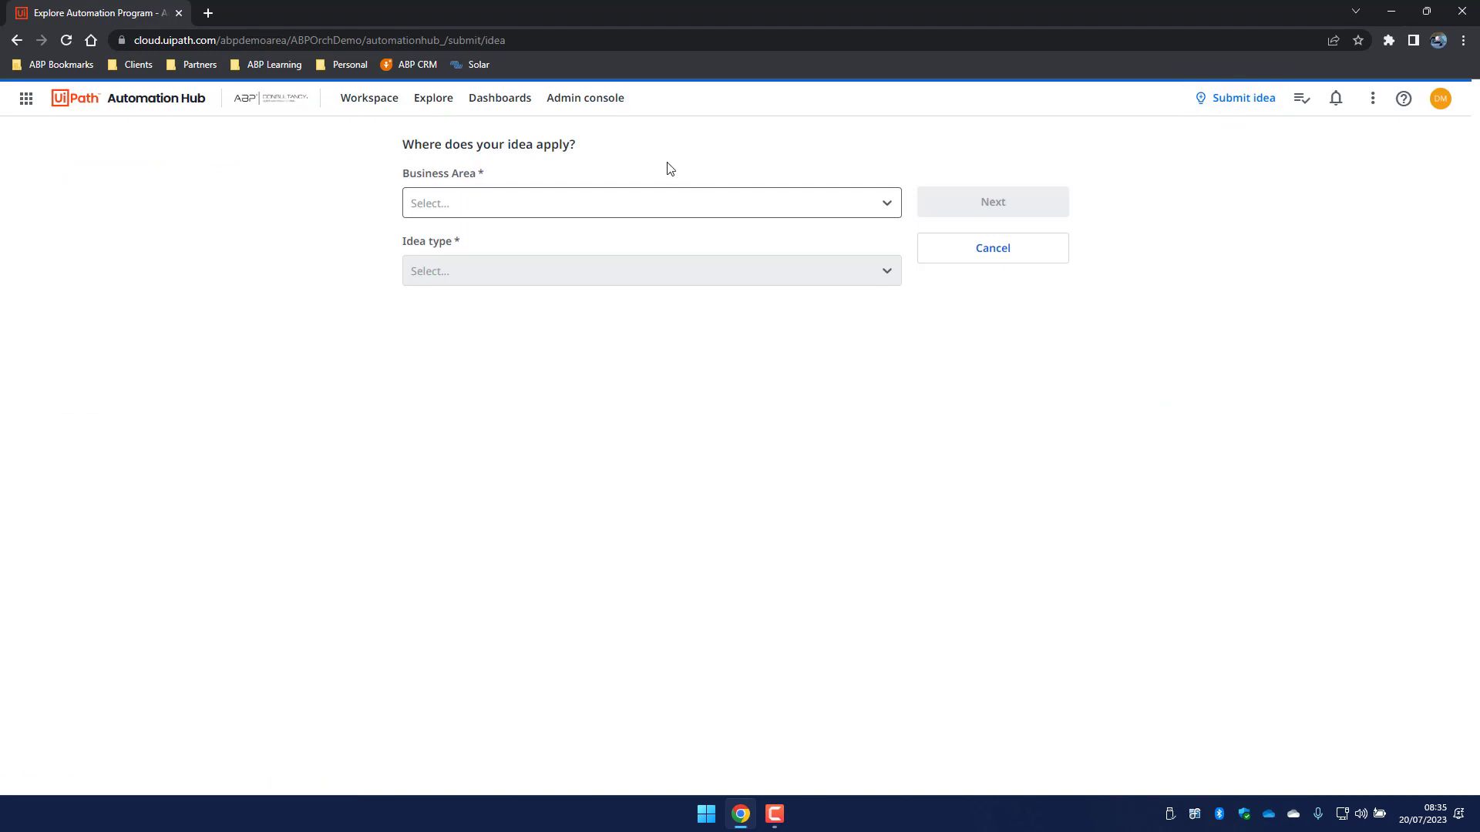
{"action": "left_click", "coordinate": [644, 207]}
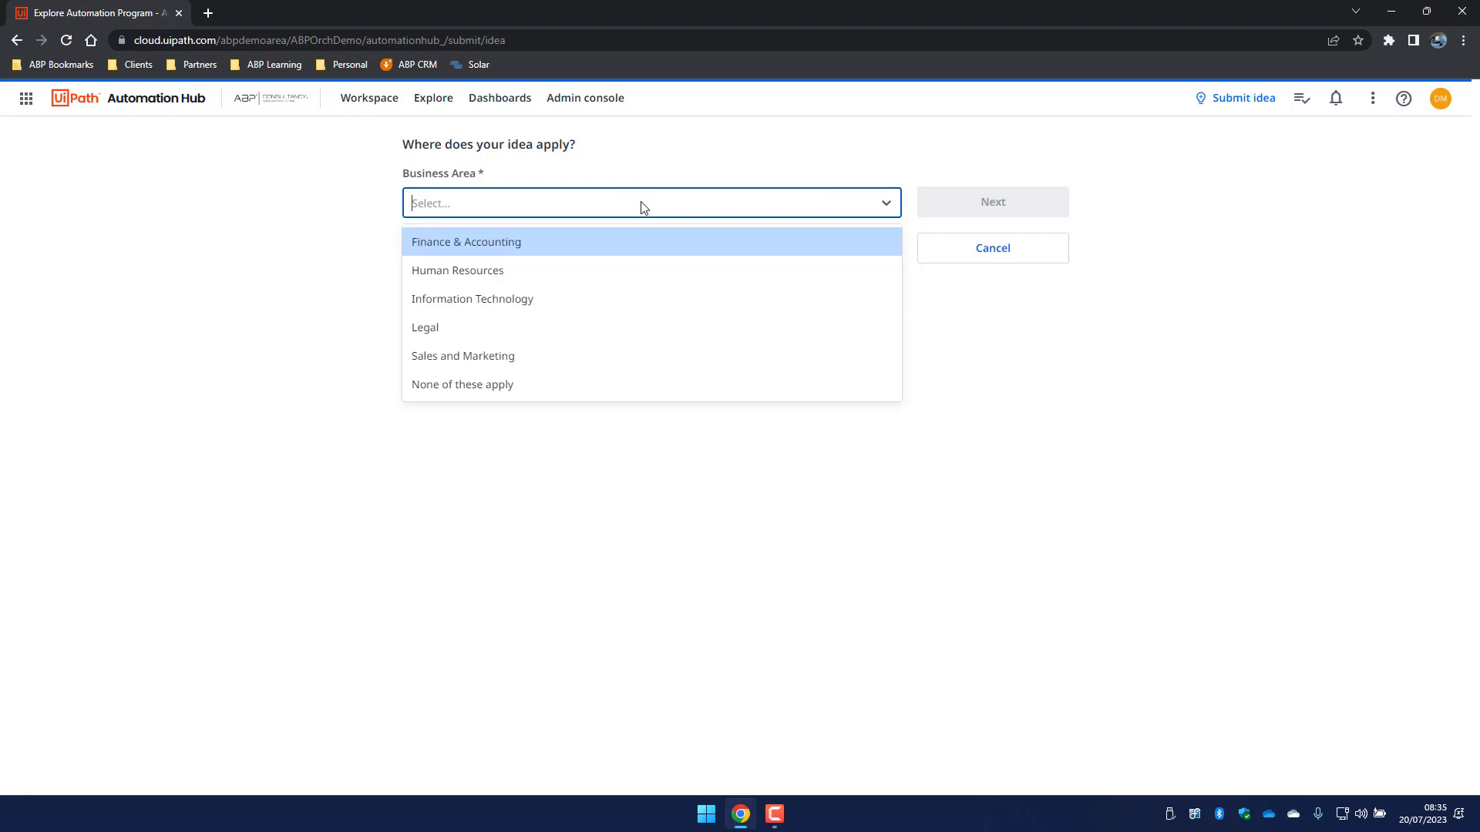
{"action": "left_click", "coordinate": [595, 241]}
- Set the idea's category to Record to Report - General Accounting and its sub-category to Expenses
{"action": "left_click", "coordinate": [595, 268]}
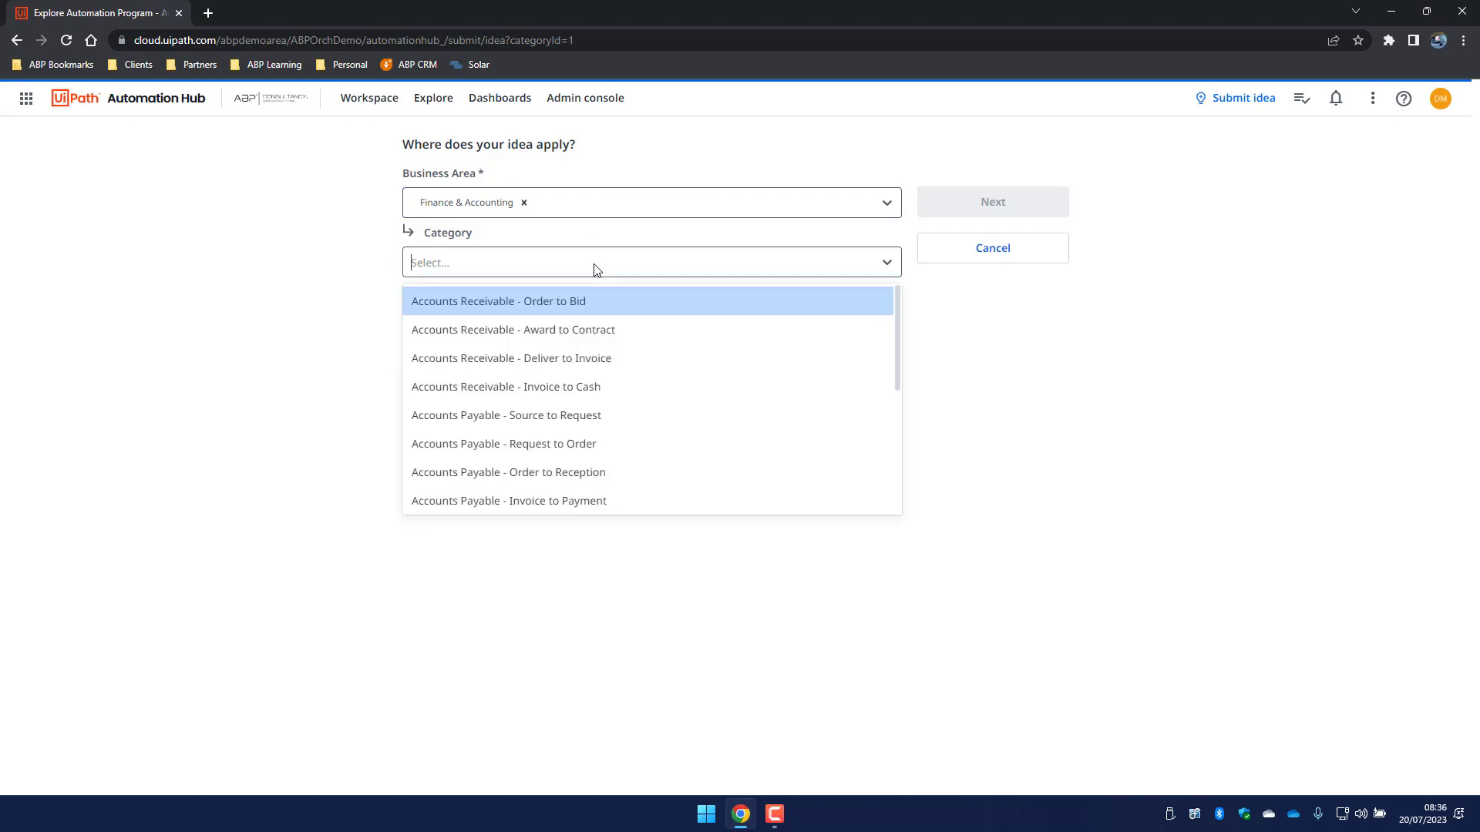
{"action": "scroll", "coordinate": [642, 354], "scroll_direction": "down", "scroll_amount": 2}
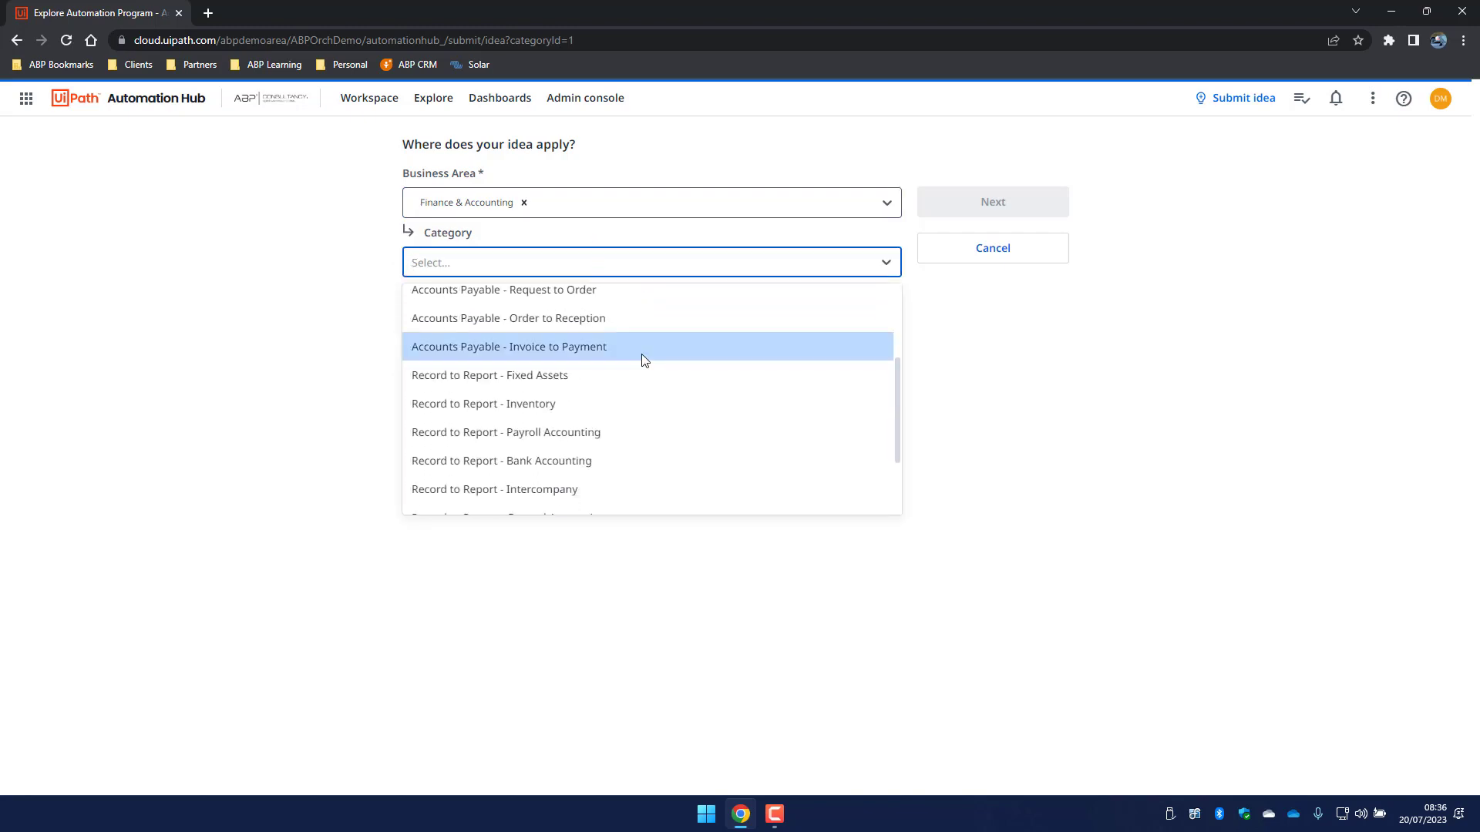
{"action": "scroll", "coordinate": [643, 356], "scroll_direction": "down", "scroll_amount": 2}
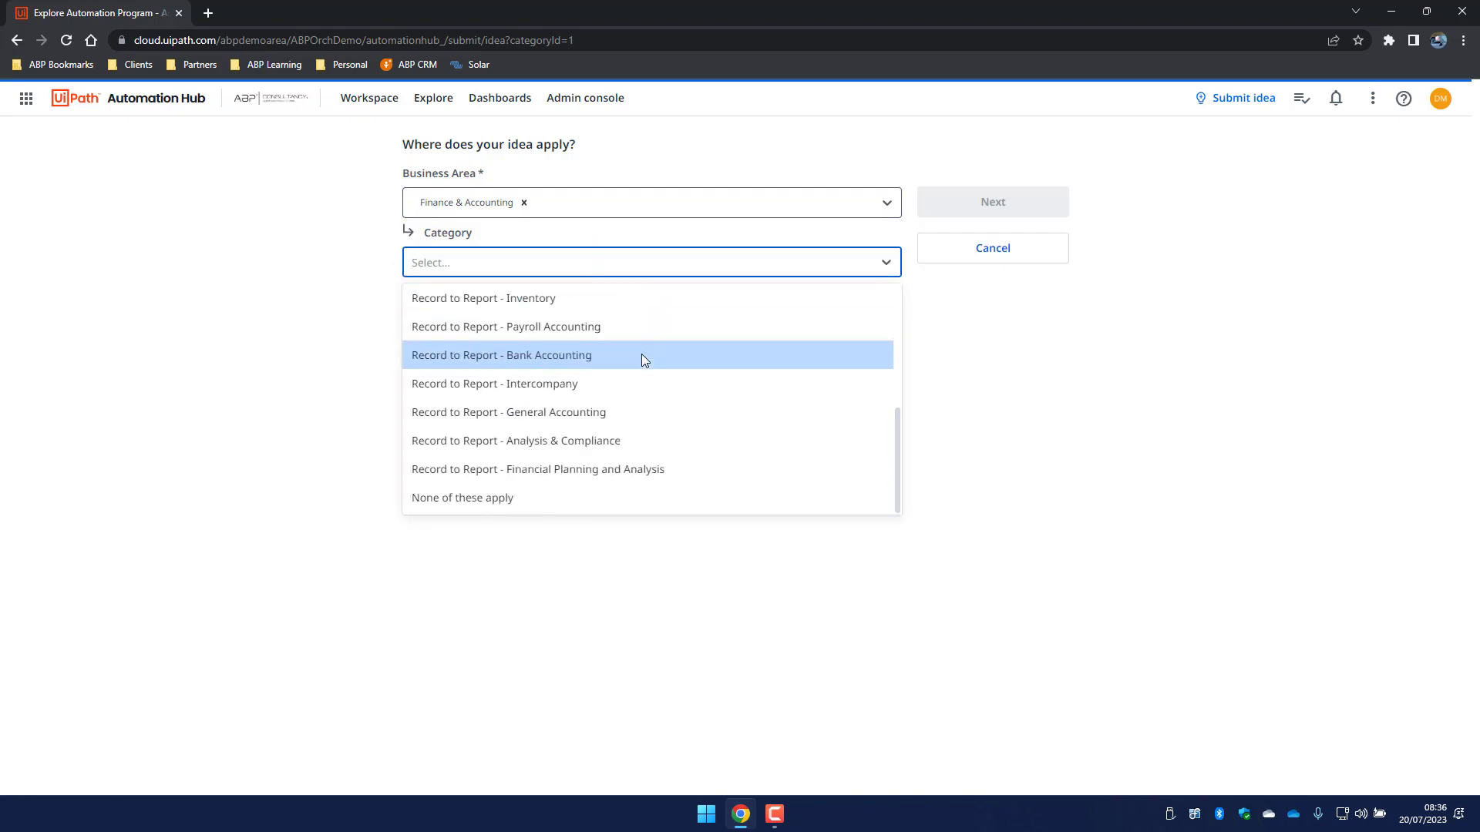
{"action": "left_click", "coordinate": [583, 414]}
{"action": "left_click", "coordinate": [576, 321]}
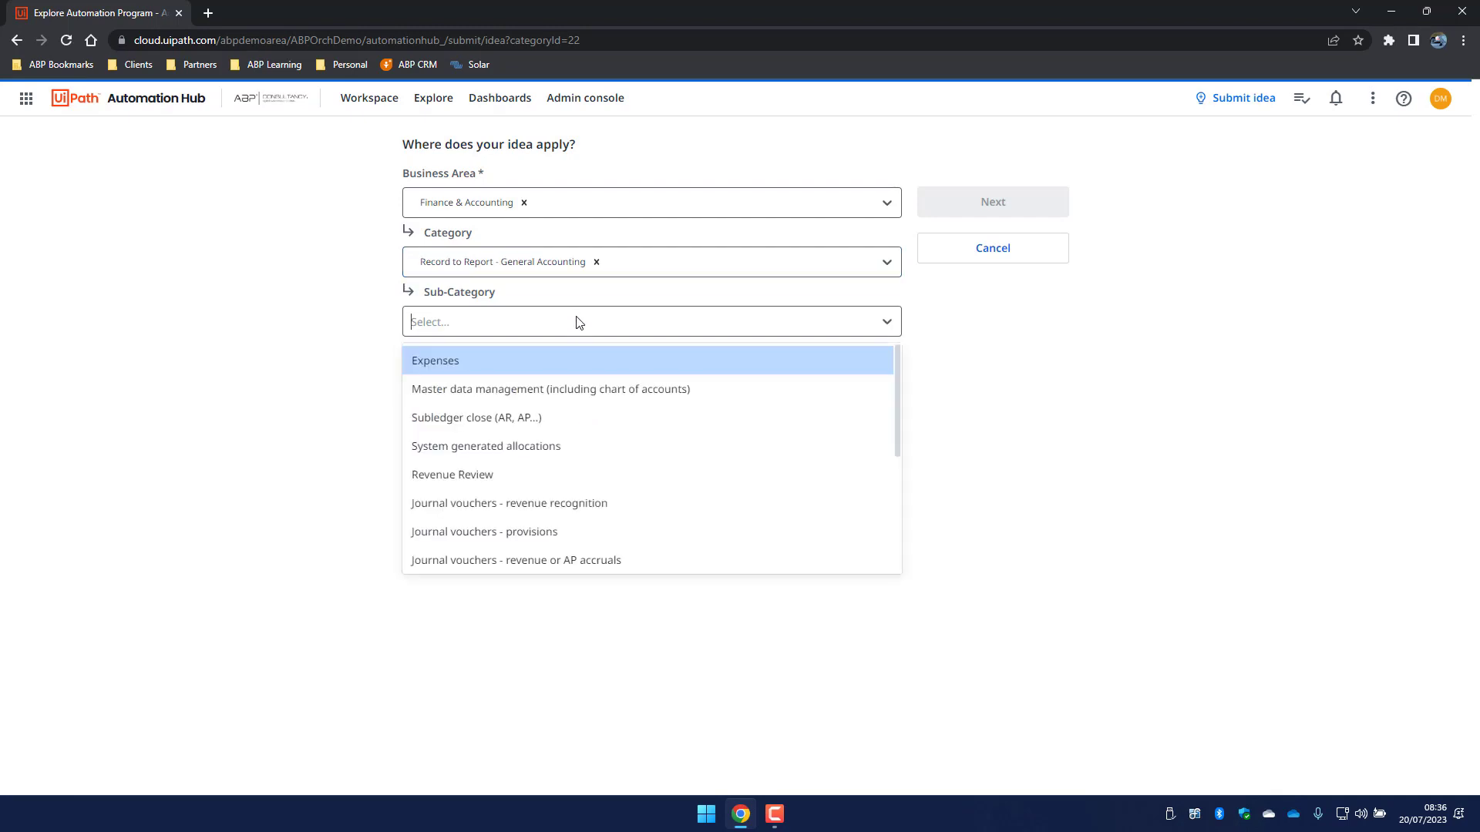
{"action": "left_click", "coordinate": [559, 361]}
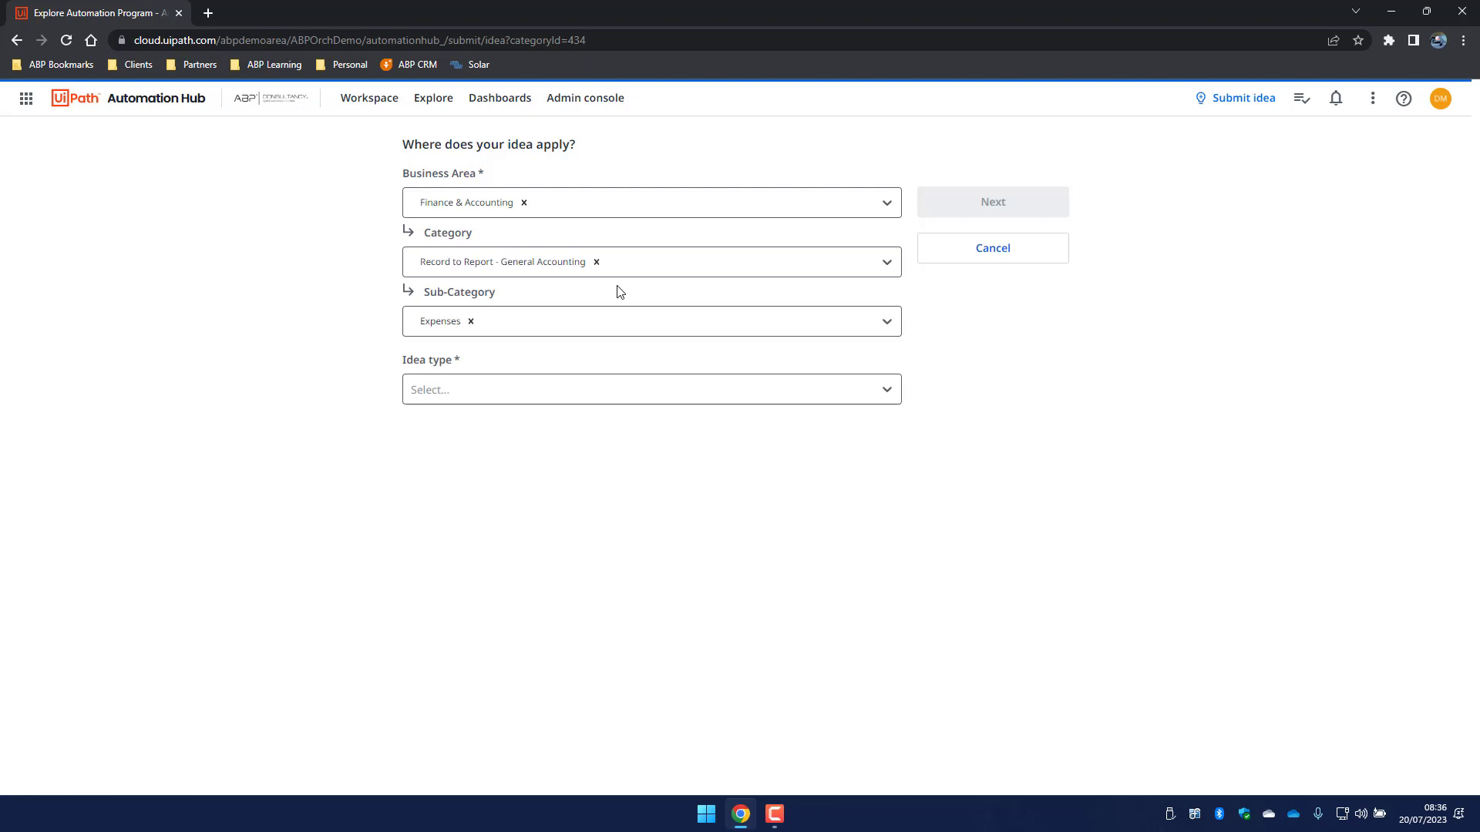
- Set the idea type to Employee-driven idea and continue to the idea's detail form
{"action": "left_click", "coordinate": [620, 395]}
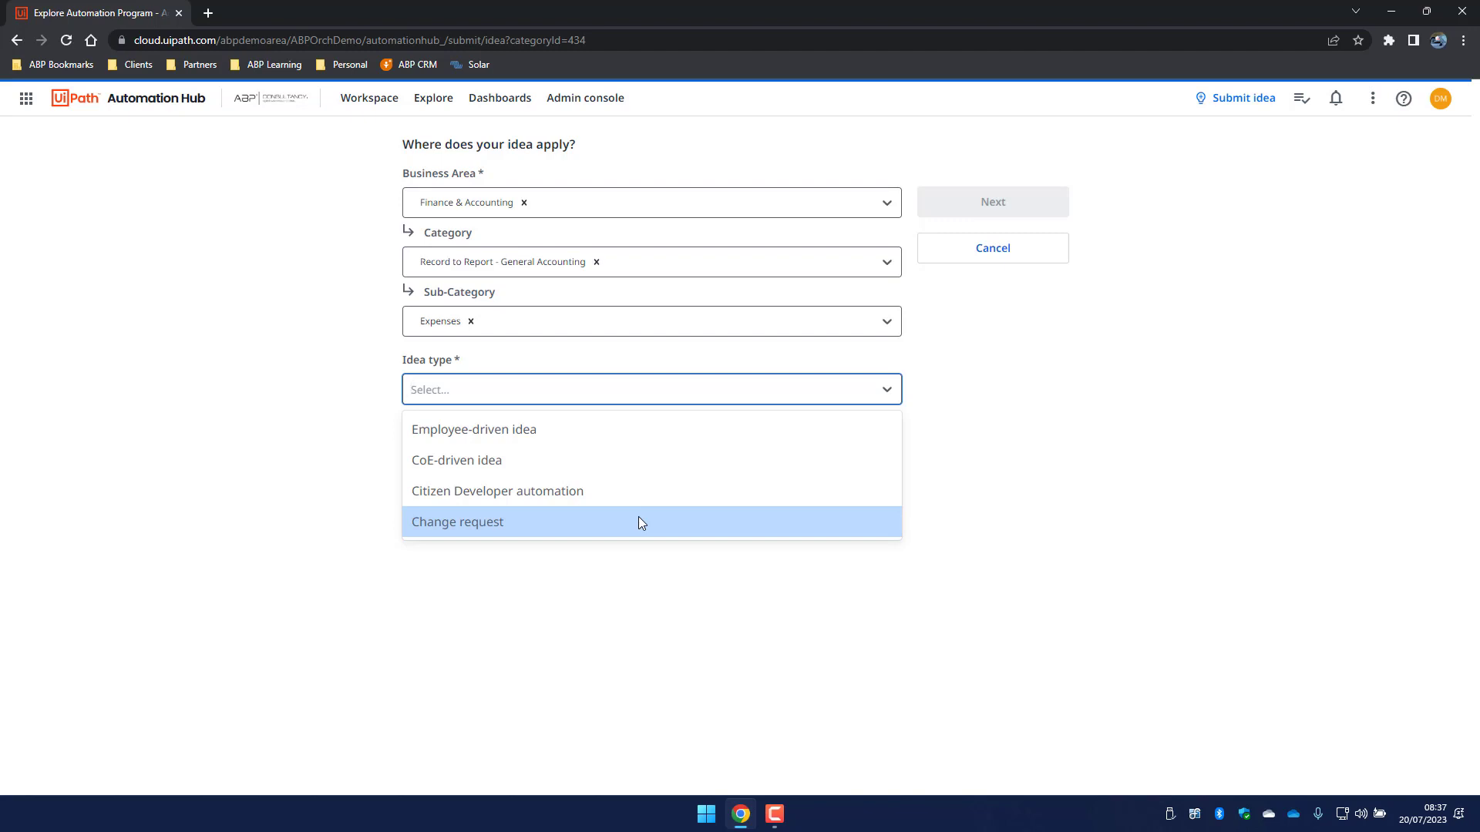
{"action": "left_click", "coordinate": [584, 429]}
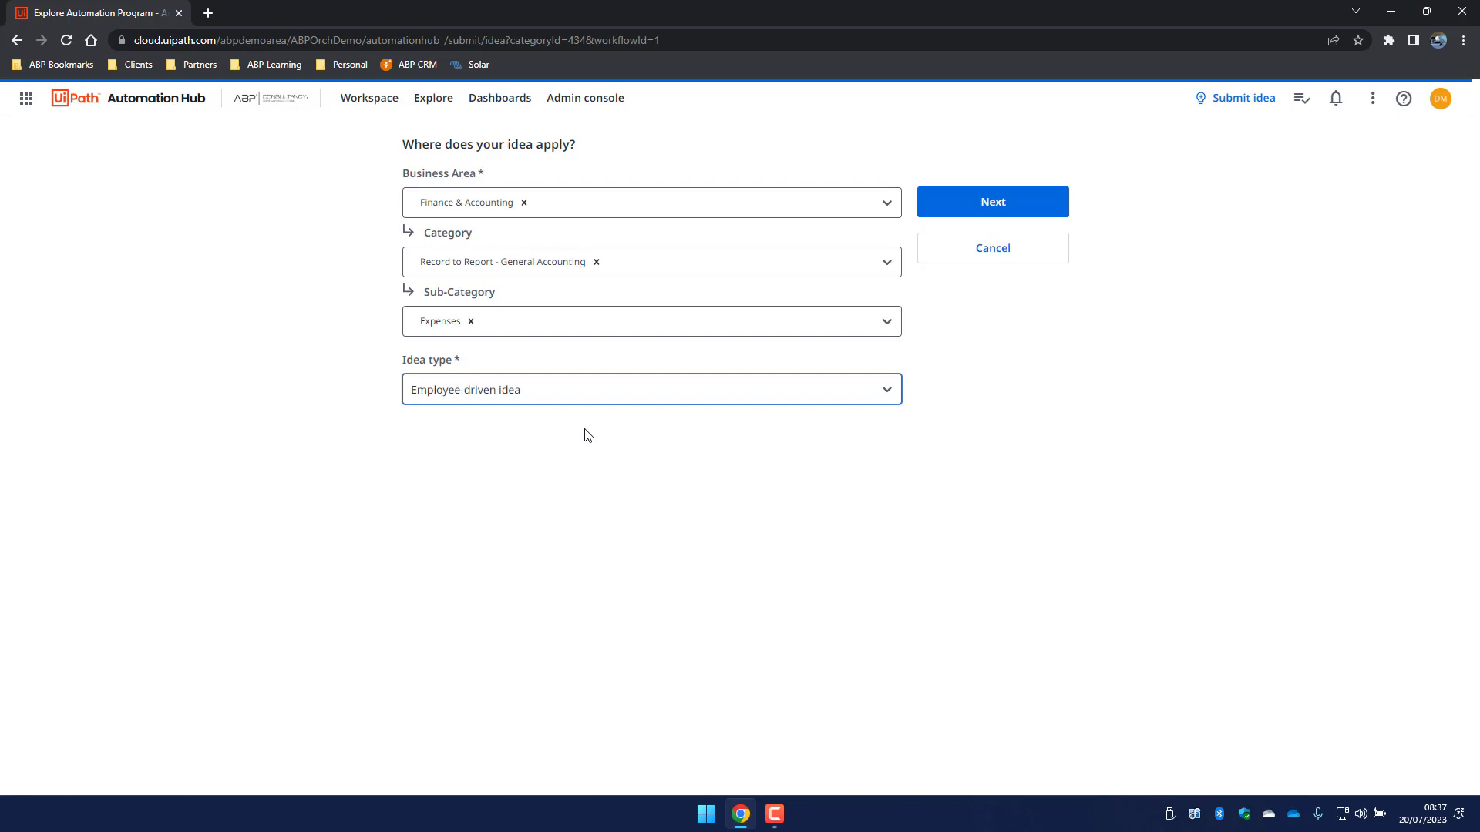
{"action": "left_click", "coordinate": [972, 204]}
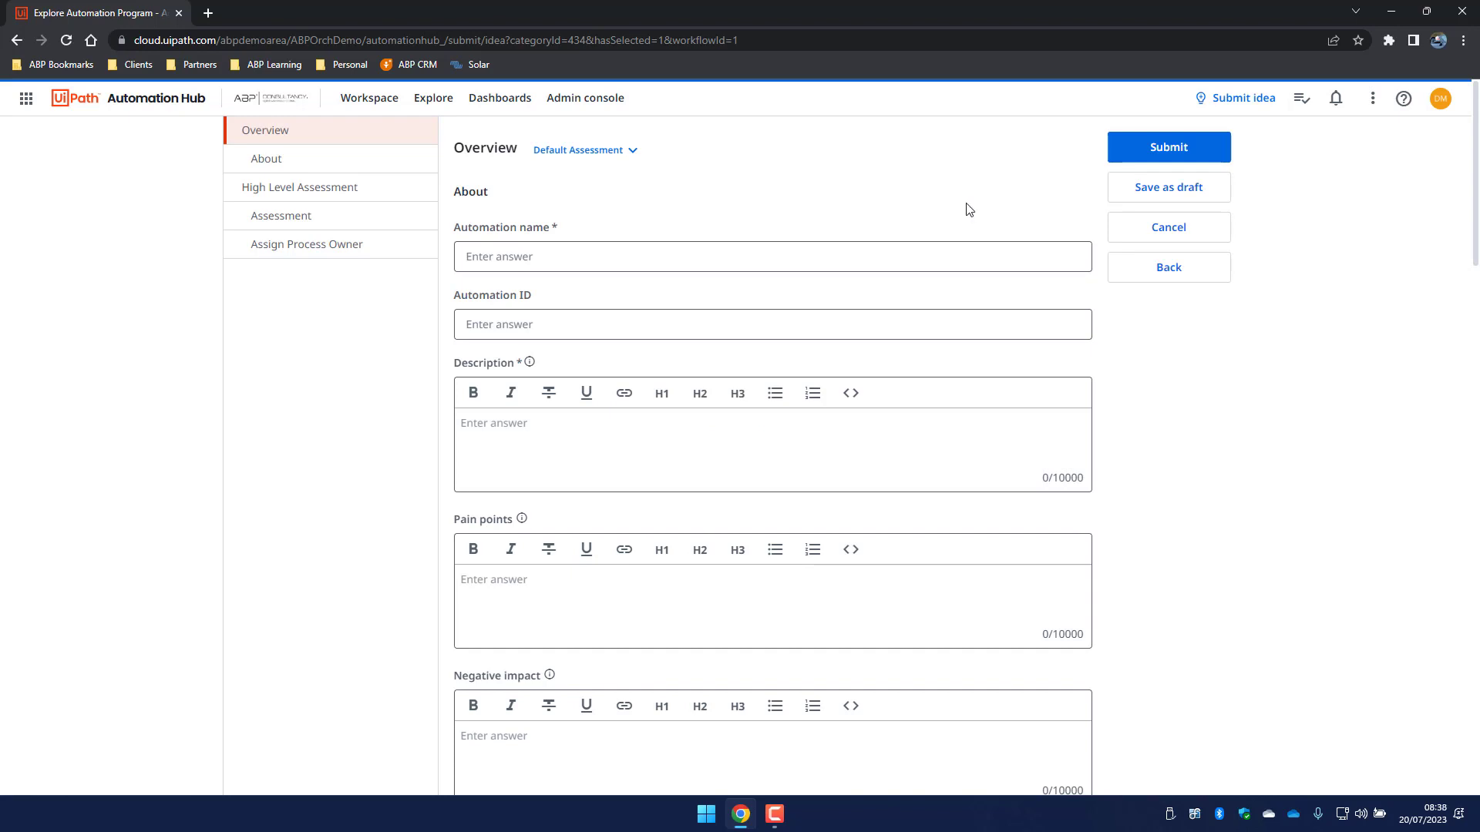
- Name the automation "Contractor expenses"
{"action": "left_click", "coordinate": [558, 252]}
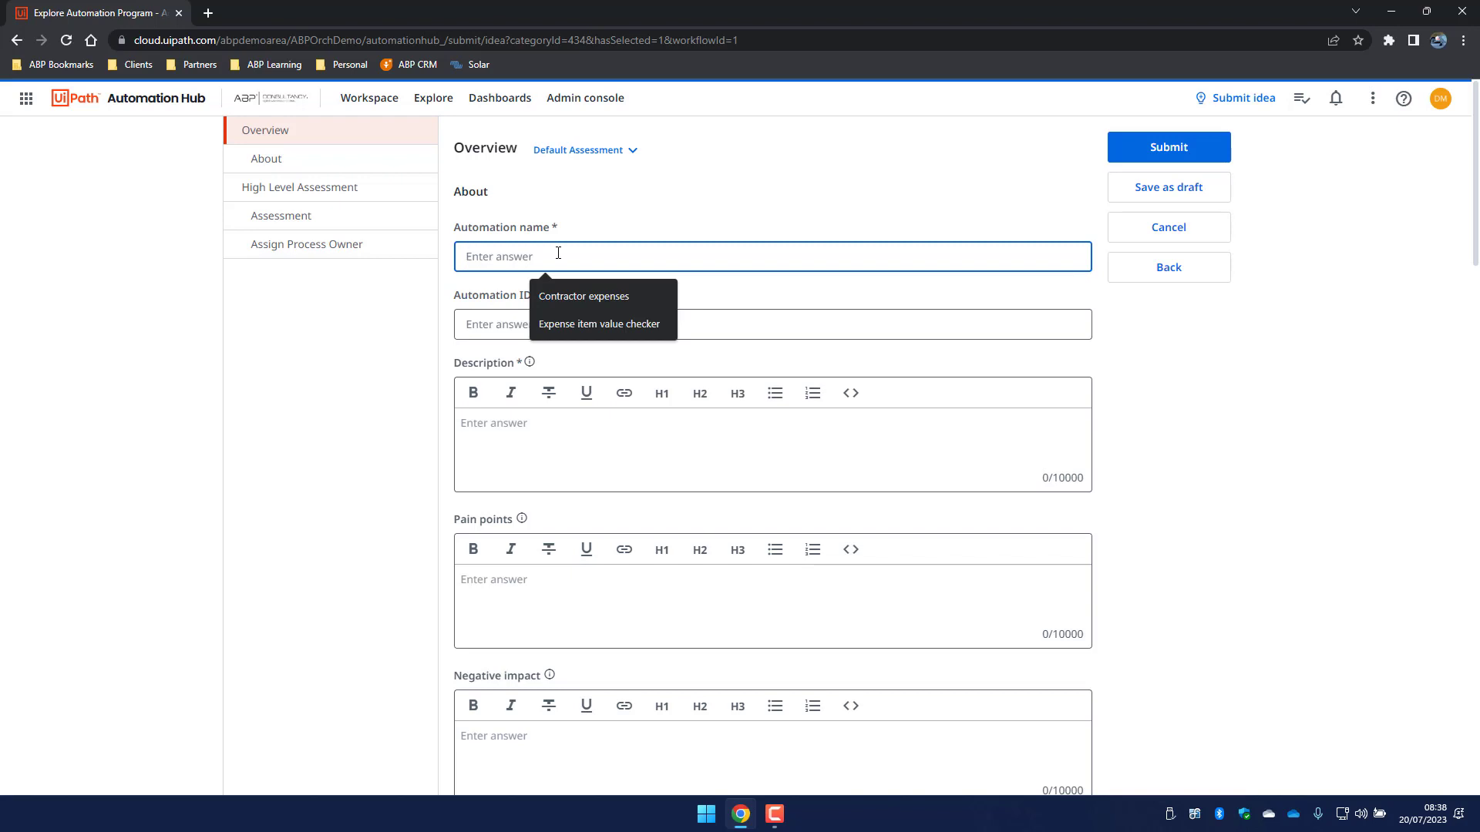
{"action": "type", "text": "Contractor"}
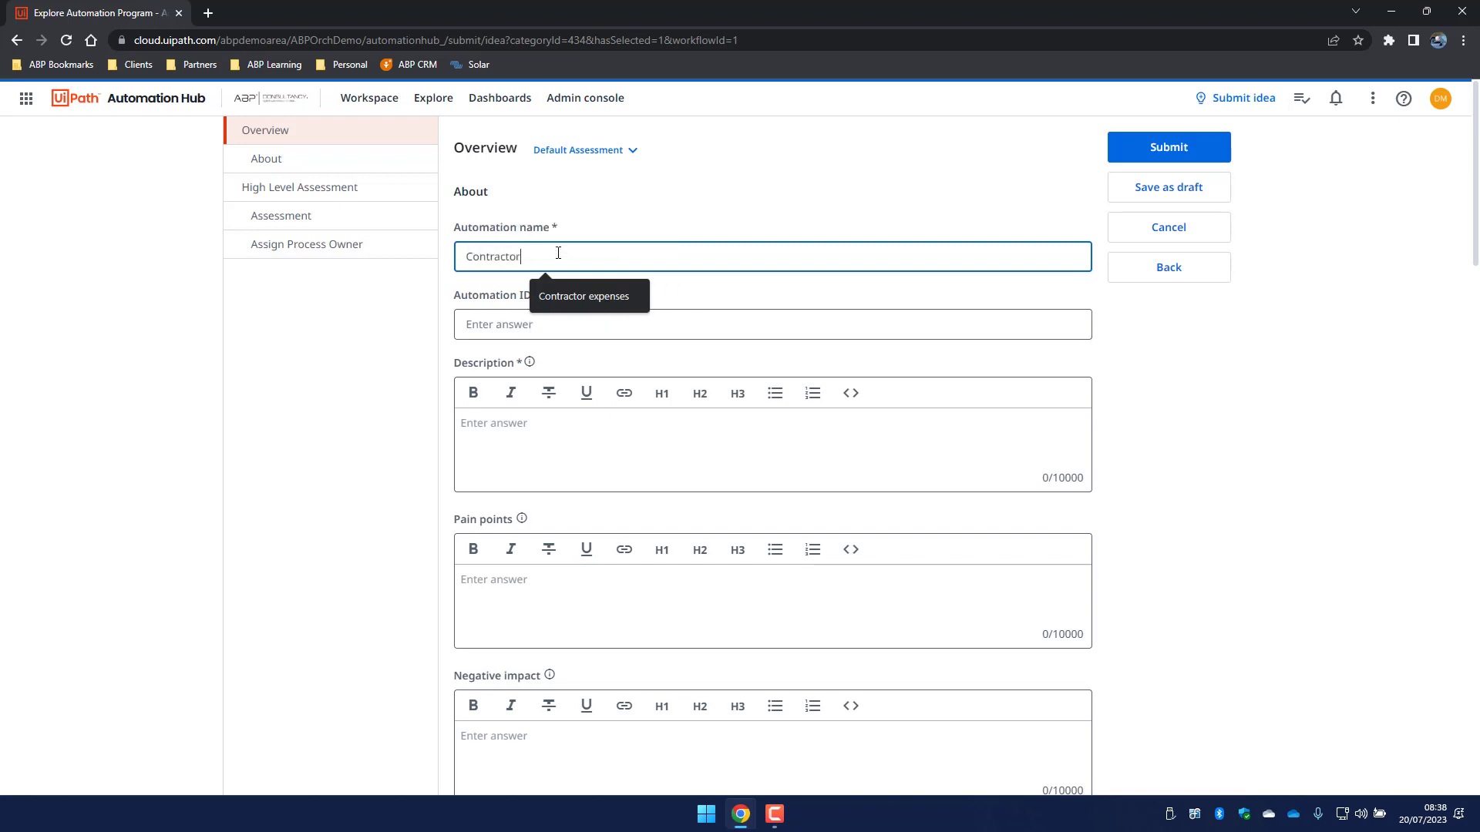
{"action": "type", "text": " expenses"}
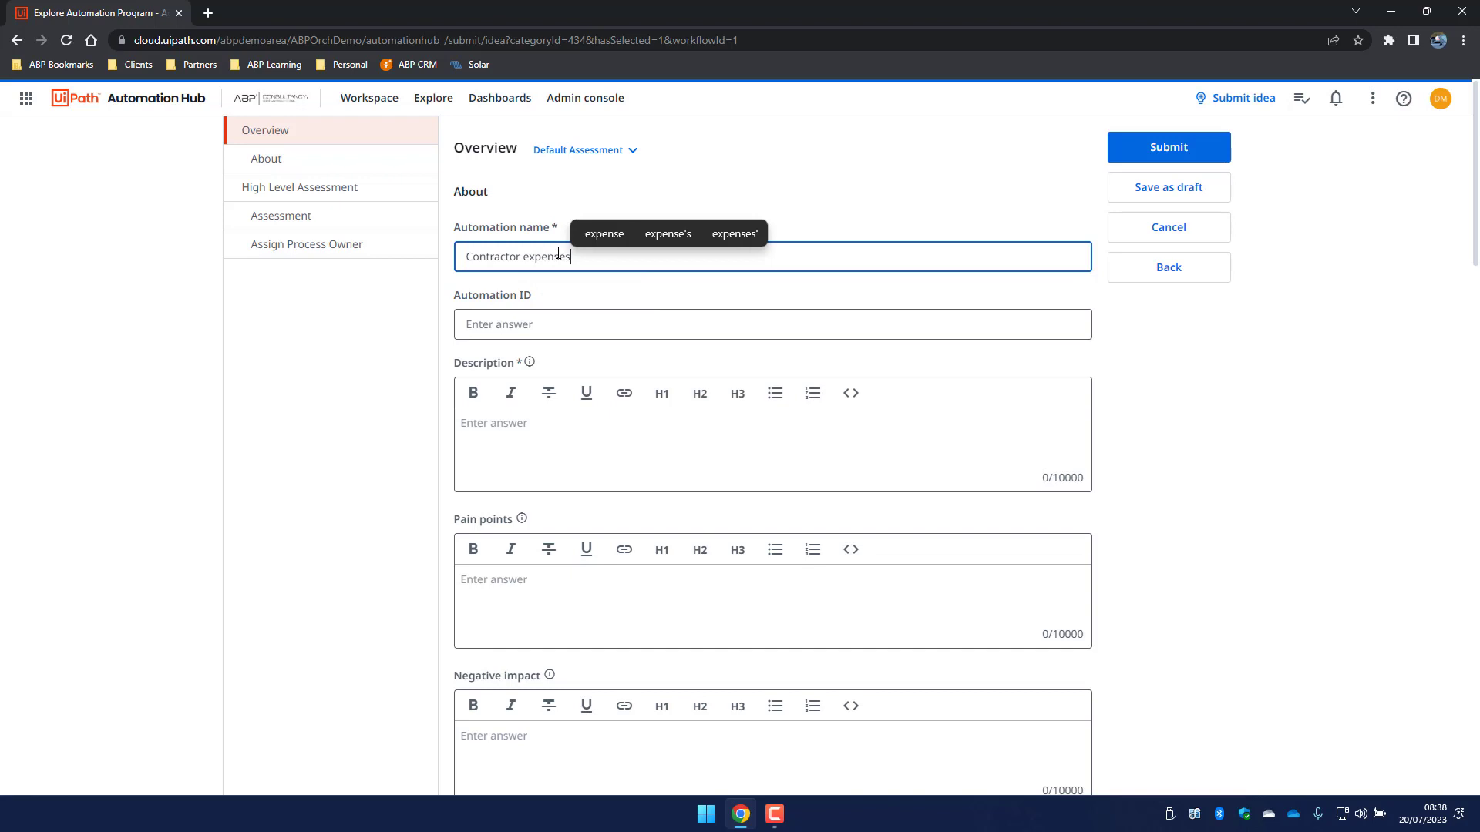
{"action": "left_click", "coordinate": [562, 300]}
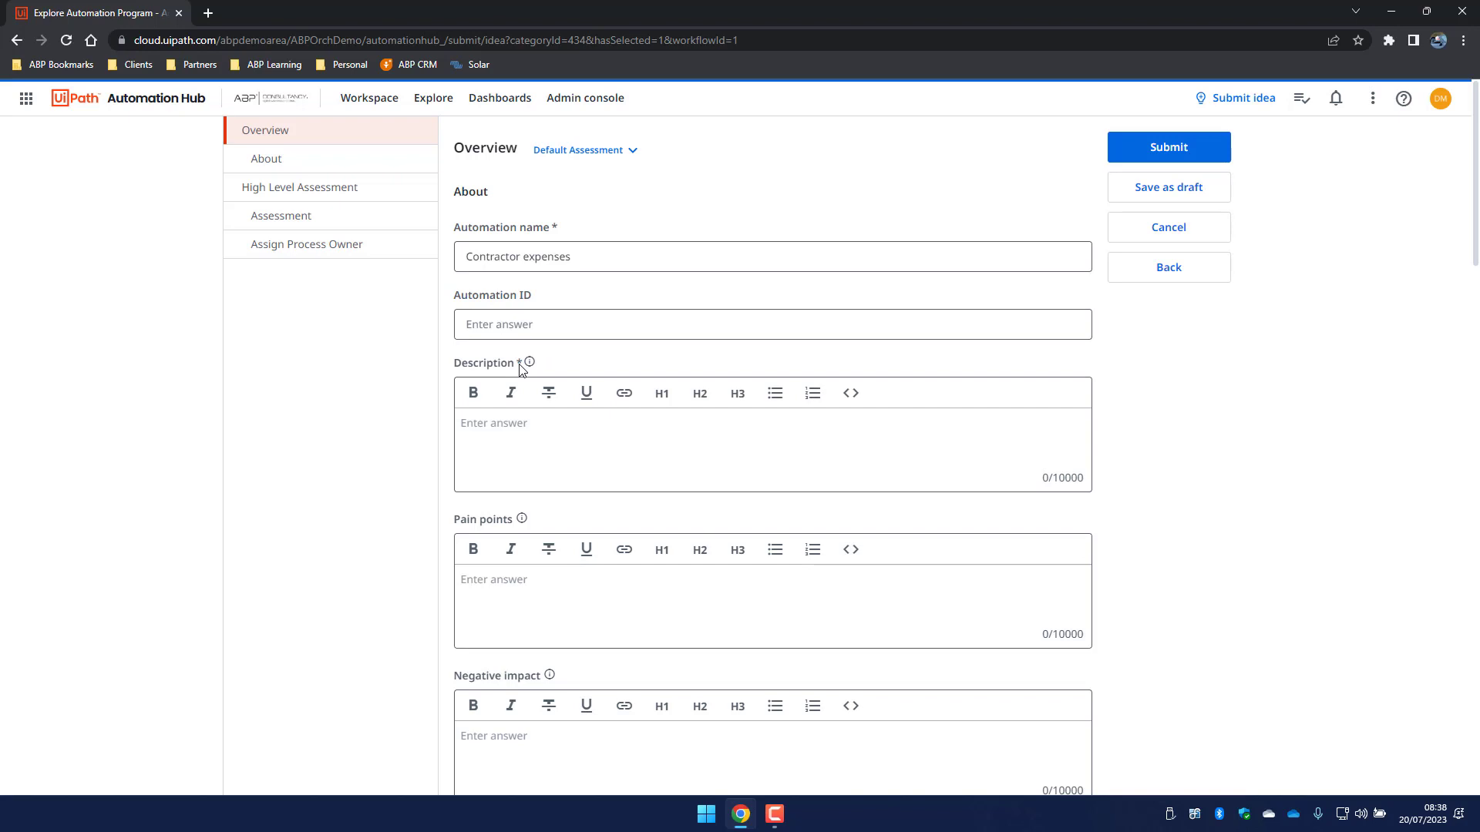
- Check the description guidance and enter "An automation to enter contractor expenses from Excel" as the description
{"action": "mouse_move", "coordinate": [530, 365]}
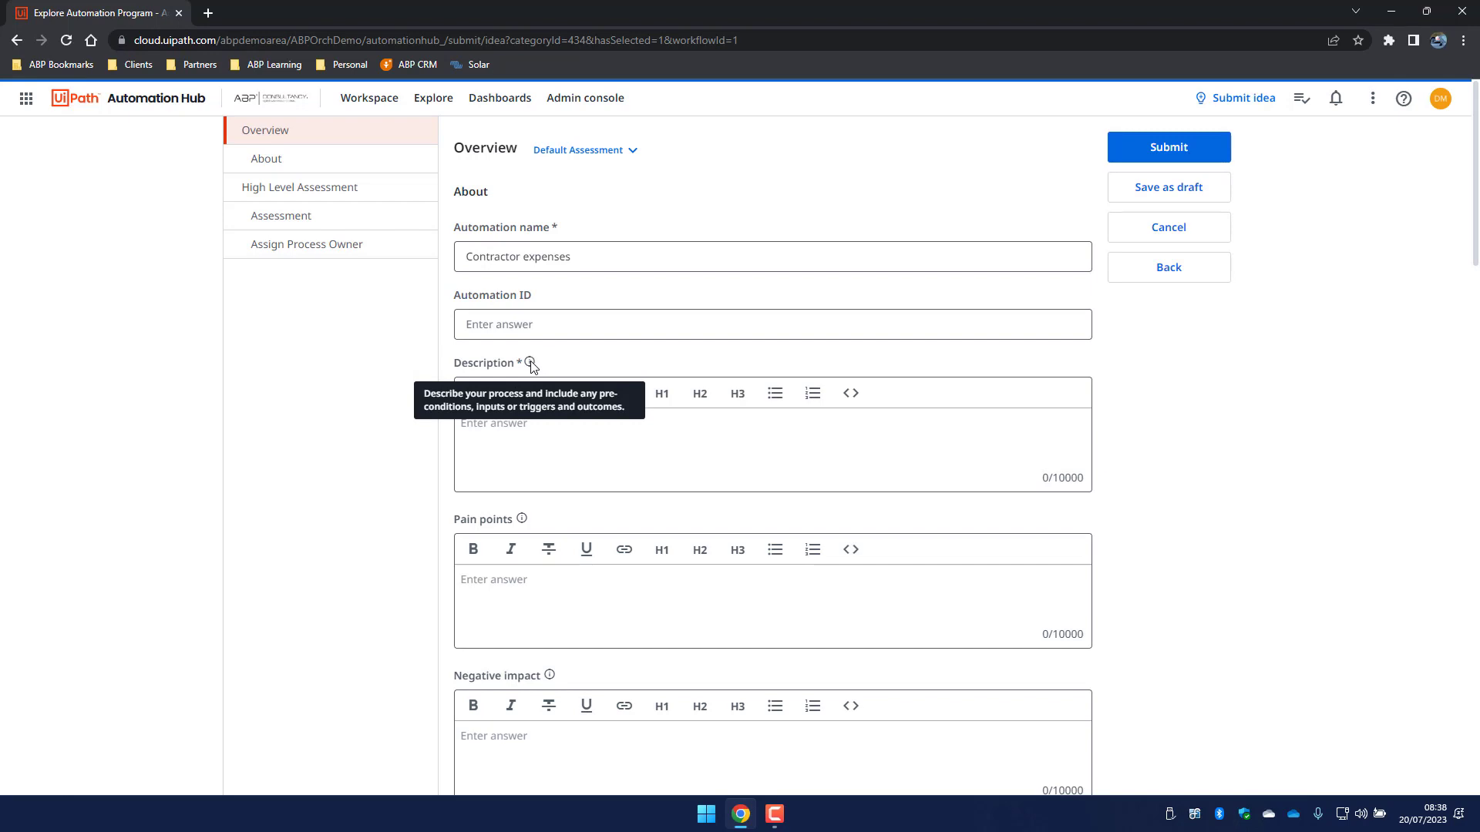
{"action": "left_click", "coordinate": [509, 420]}
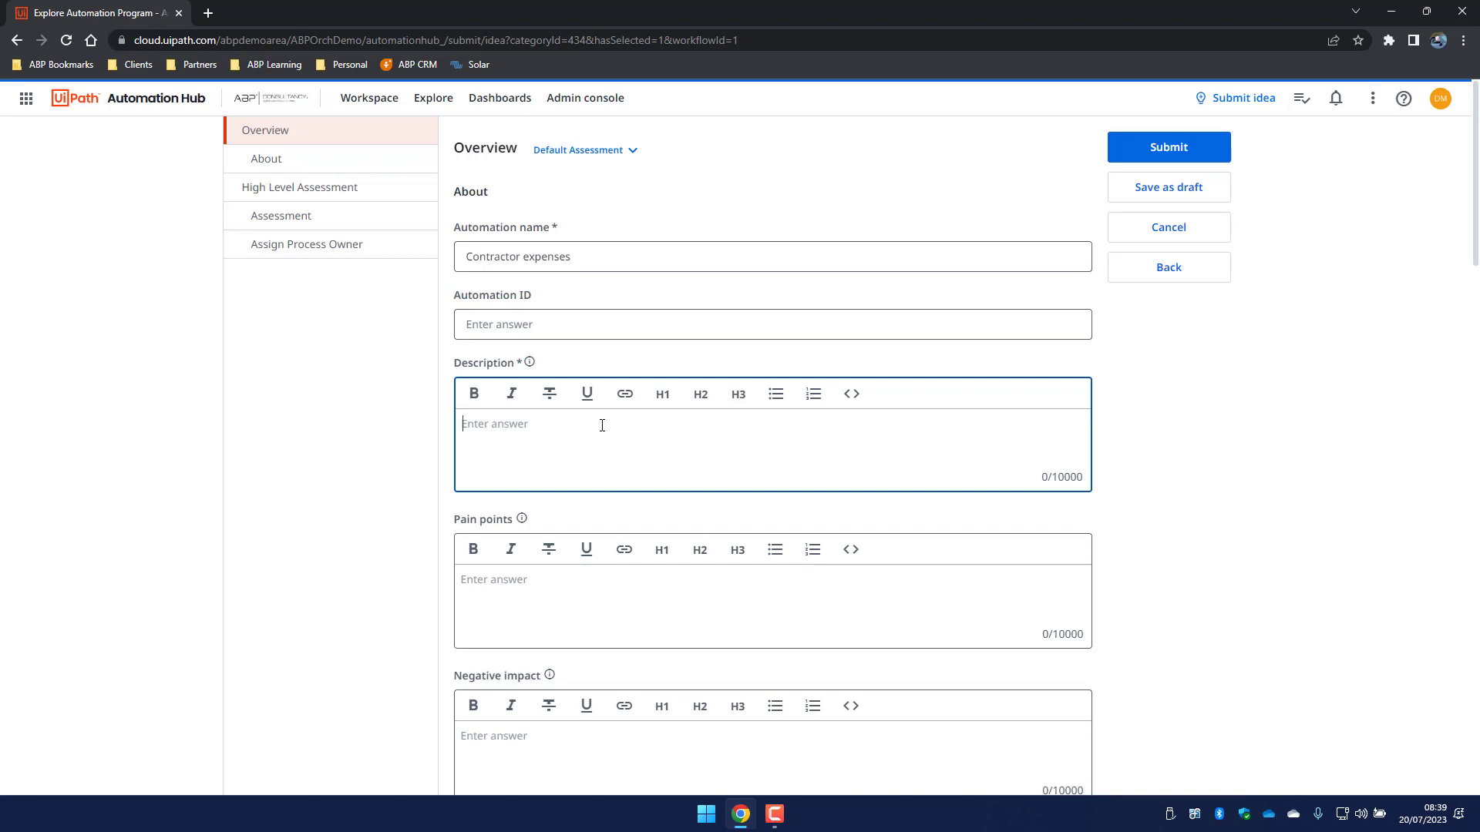
{"action": "type", "text": "An autom"}
{"action": "type", "text": "ation to e"}
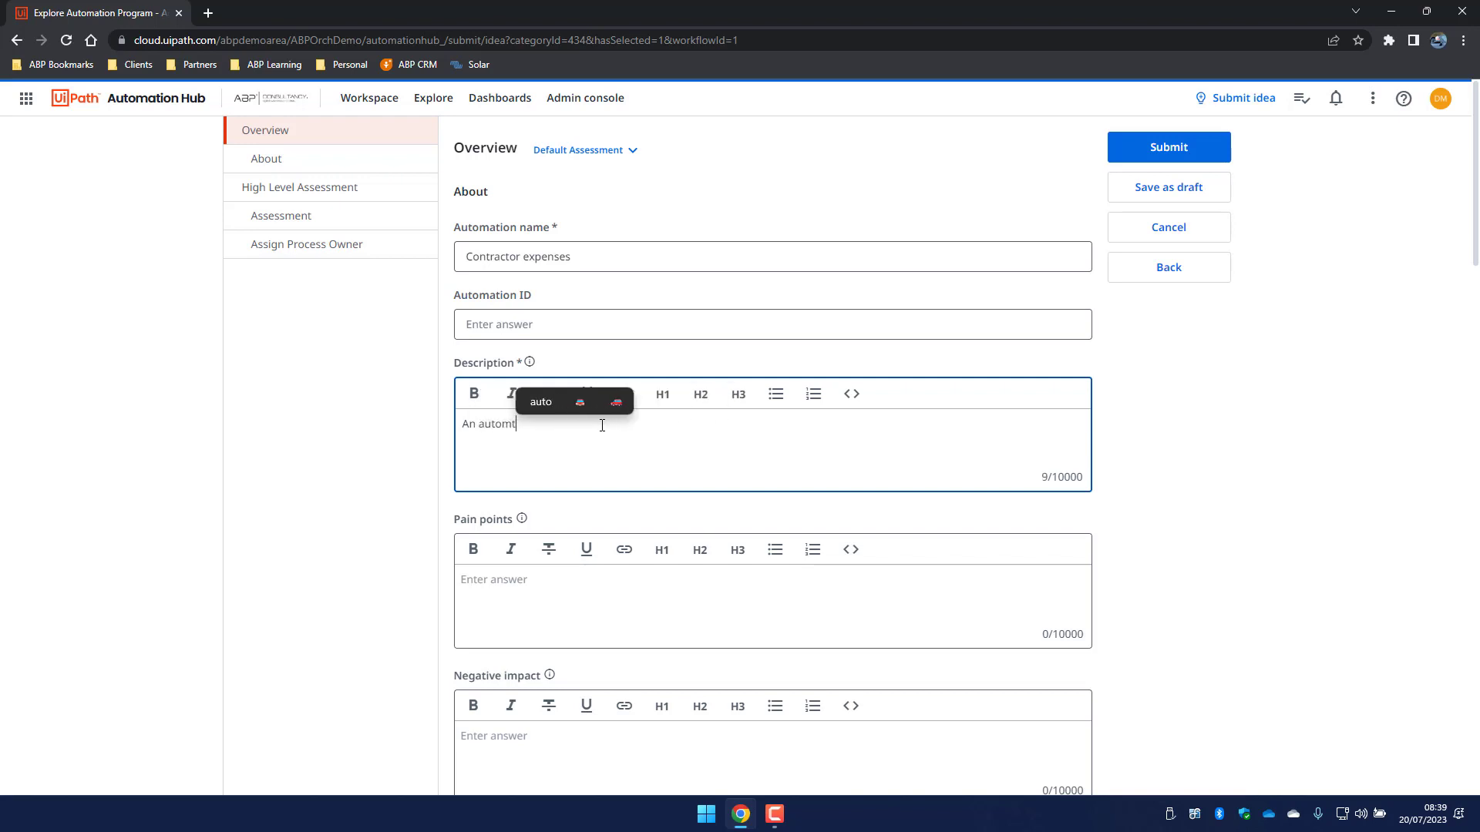
{"action": "type", "text": "nter"}
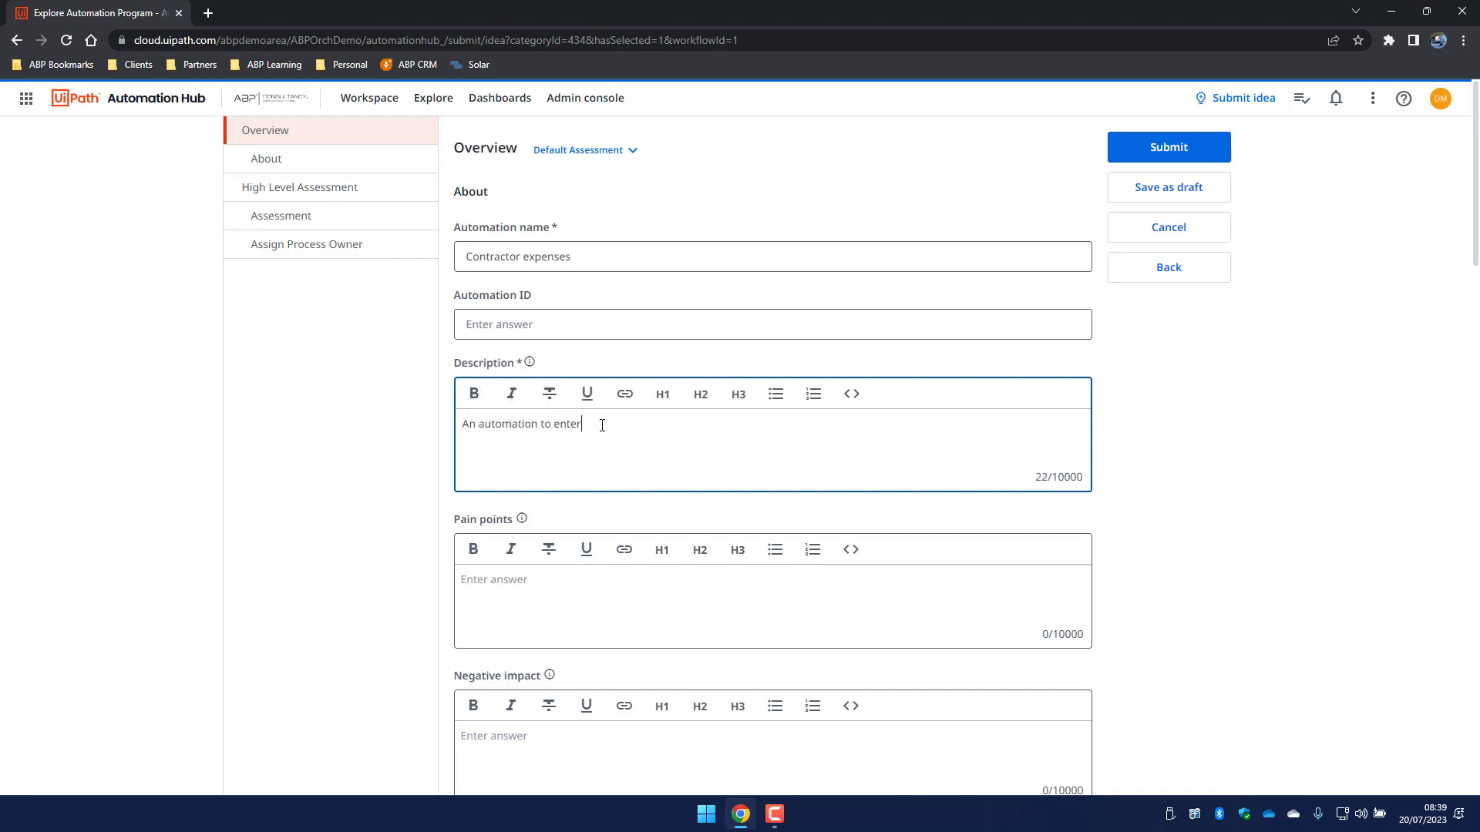
{"action": "type", "text": " contractor expenses from Excel"}
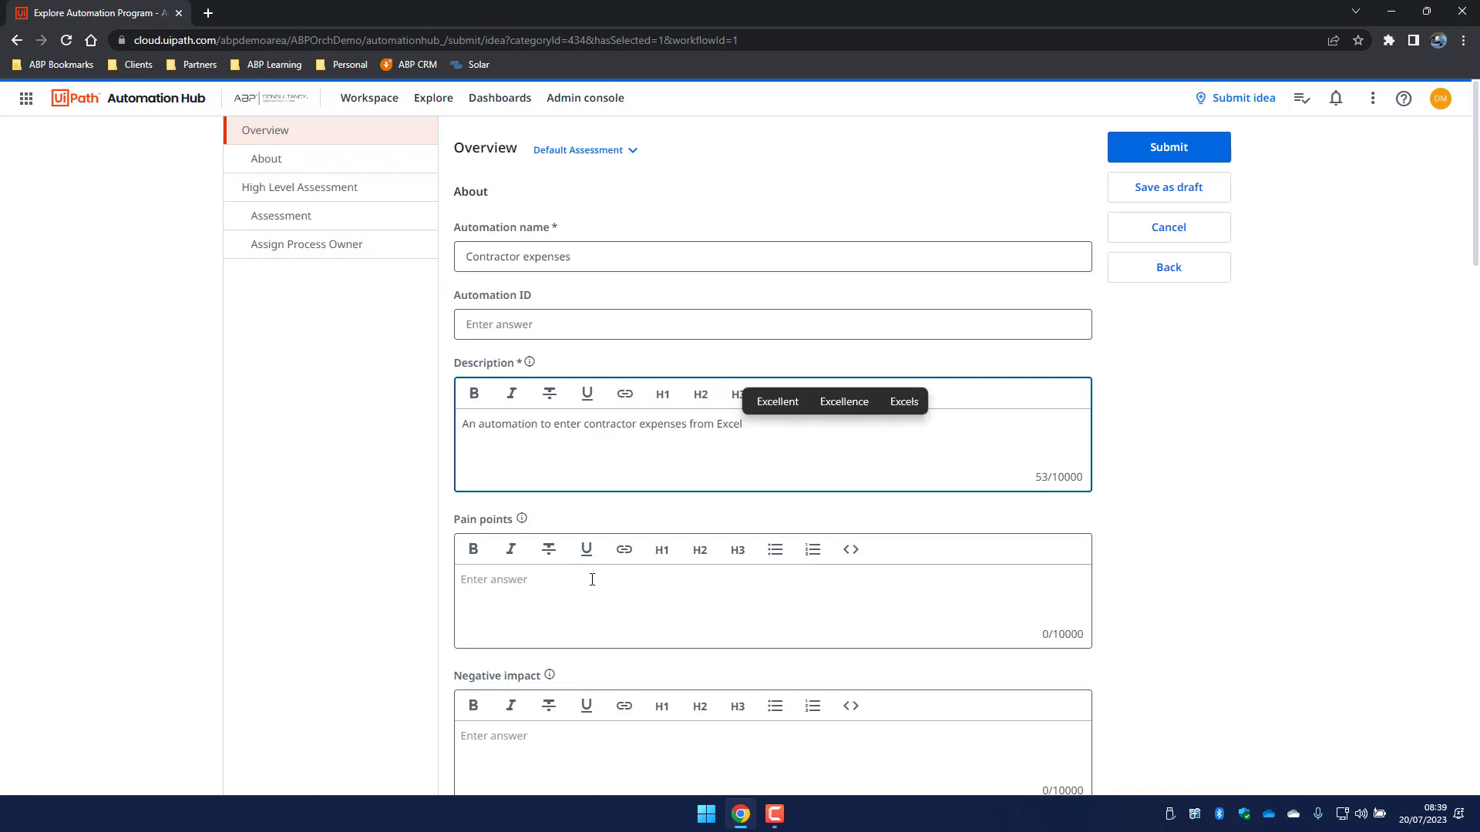
- Enter "The error is higher than normal resulting in rework" as the first pain point
{"action": "left_click", "coordinate": [564, 578]}
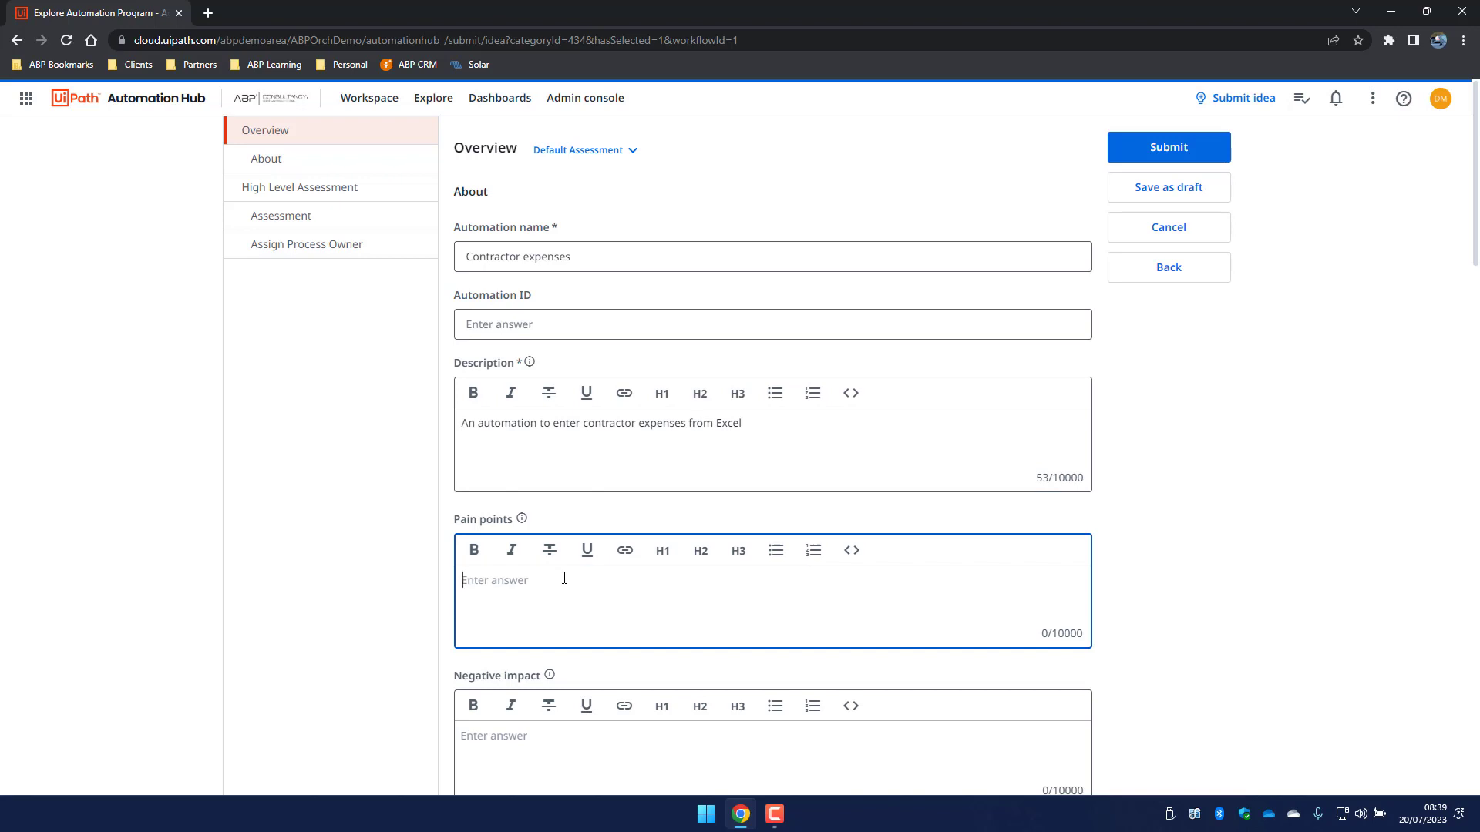
{"action": "type", "text": "The error is "}
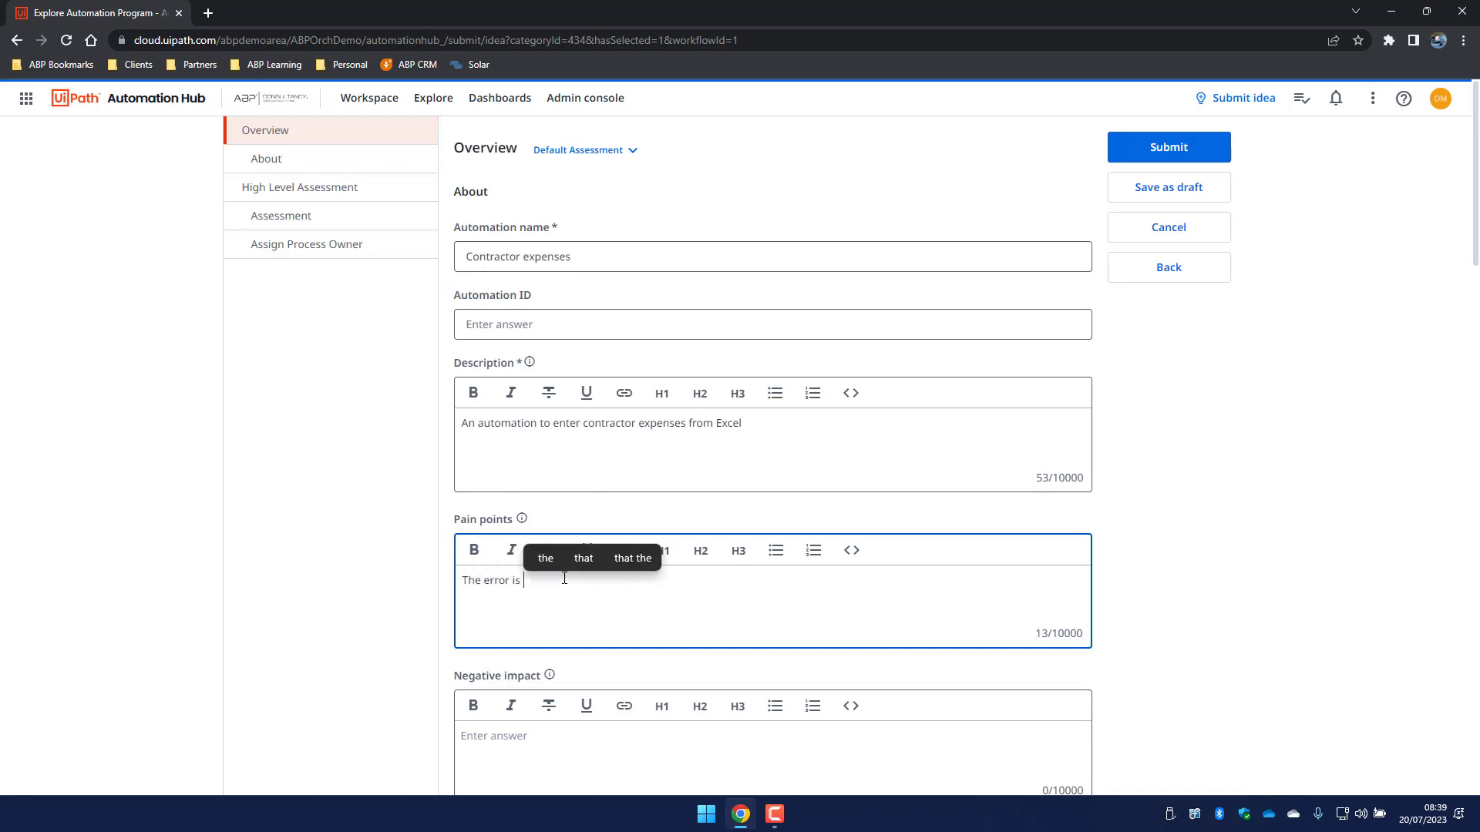
{"action": "type", "text": "higher than nr"}
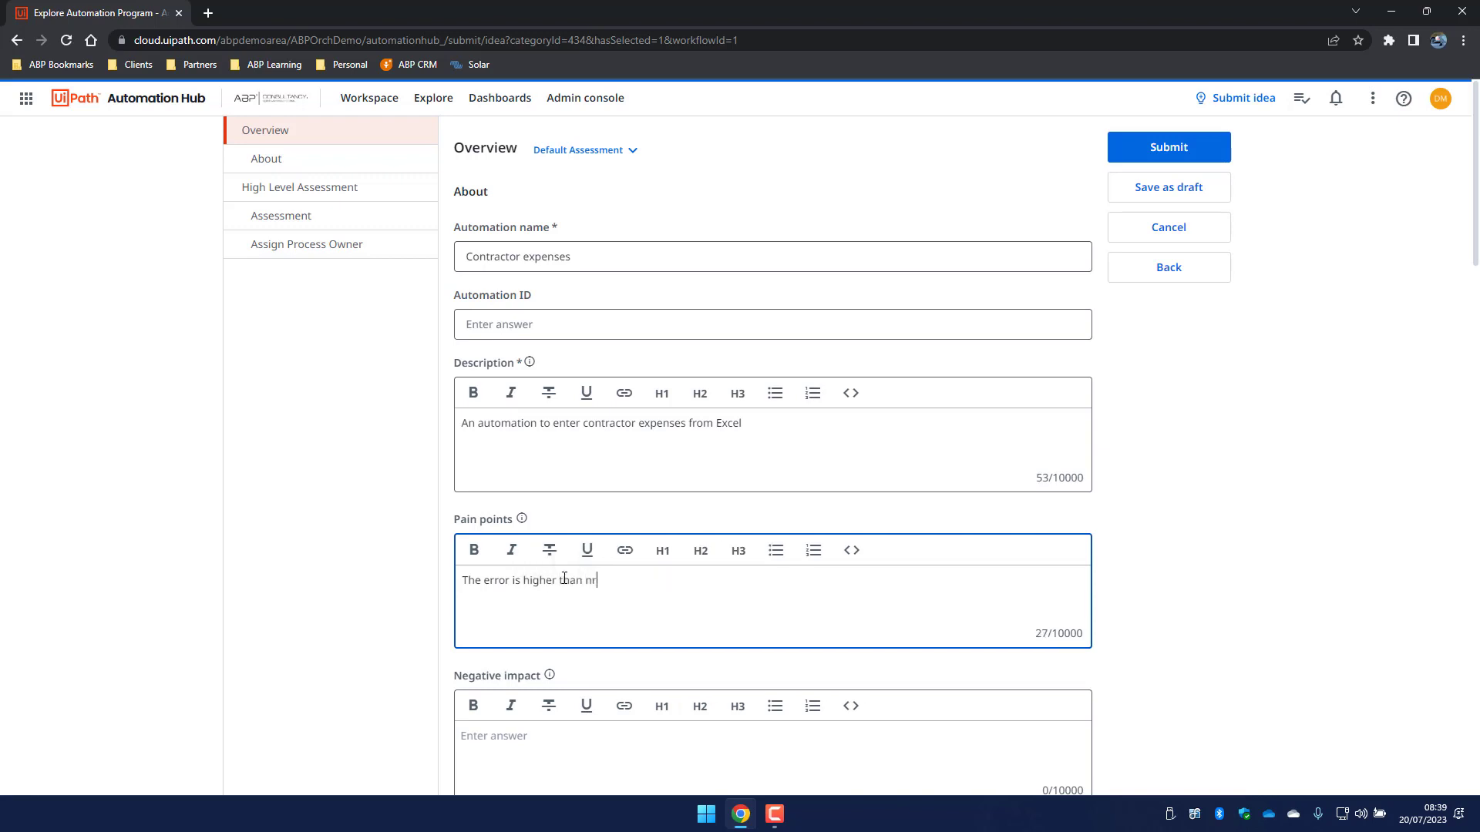
{"action": "key", "text": "BackSpace"}
{"action": "type", "text": "ormal resulting in "}
{"action": "type", "text": "rework"}
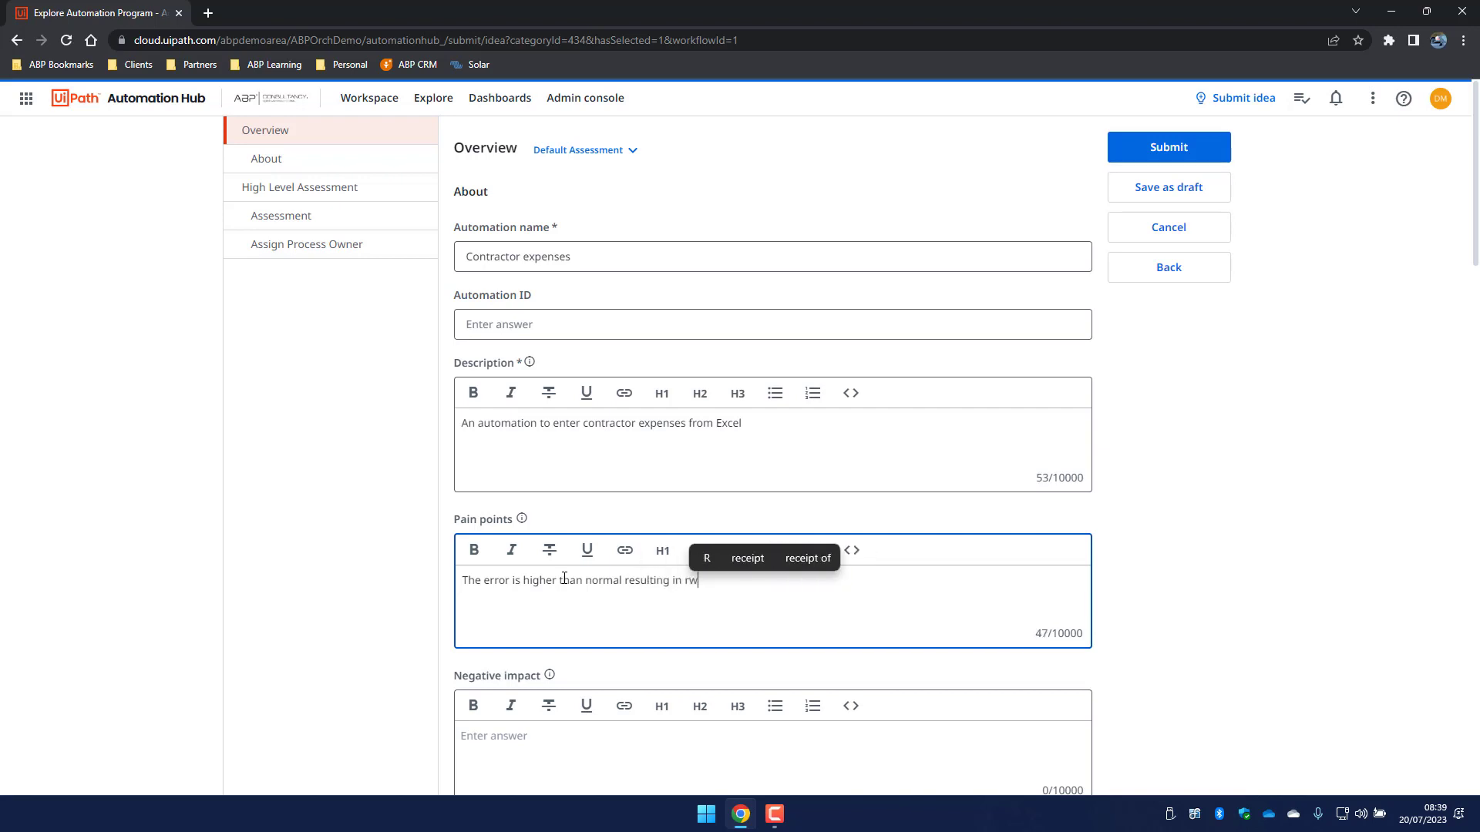
- Add "Errors result incorrect payments" on a second line of the pain points
{"action": "key", "text": "Return"}
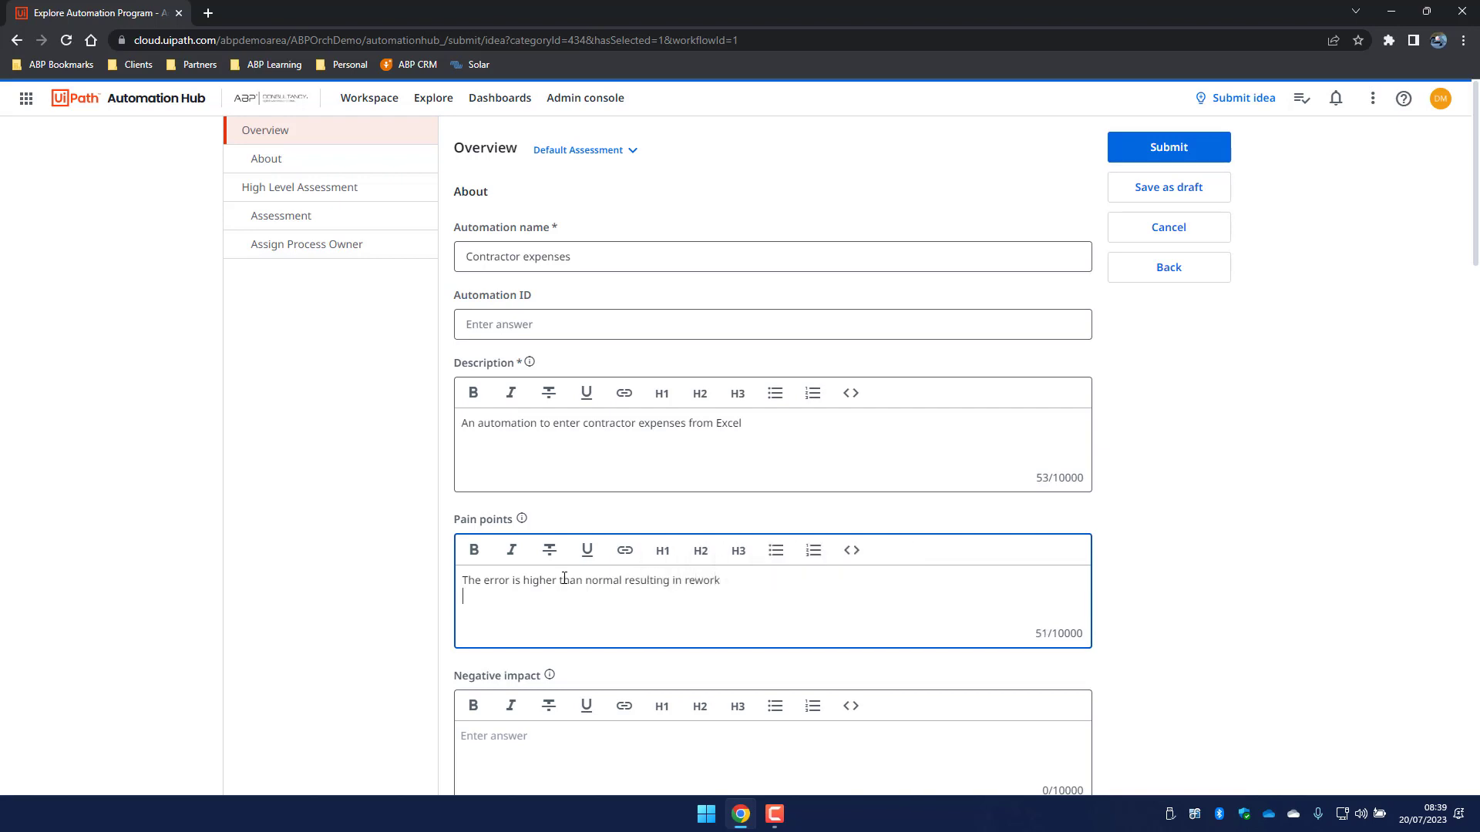
{"action": "type", "text": "Errors"}
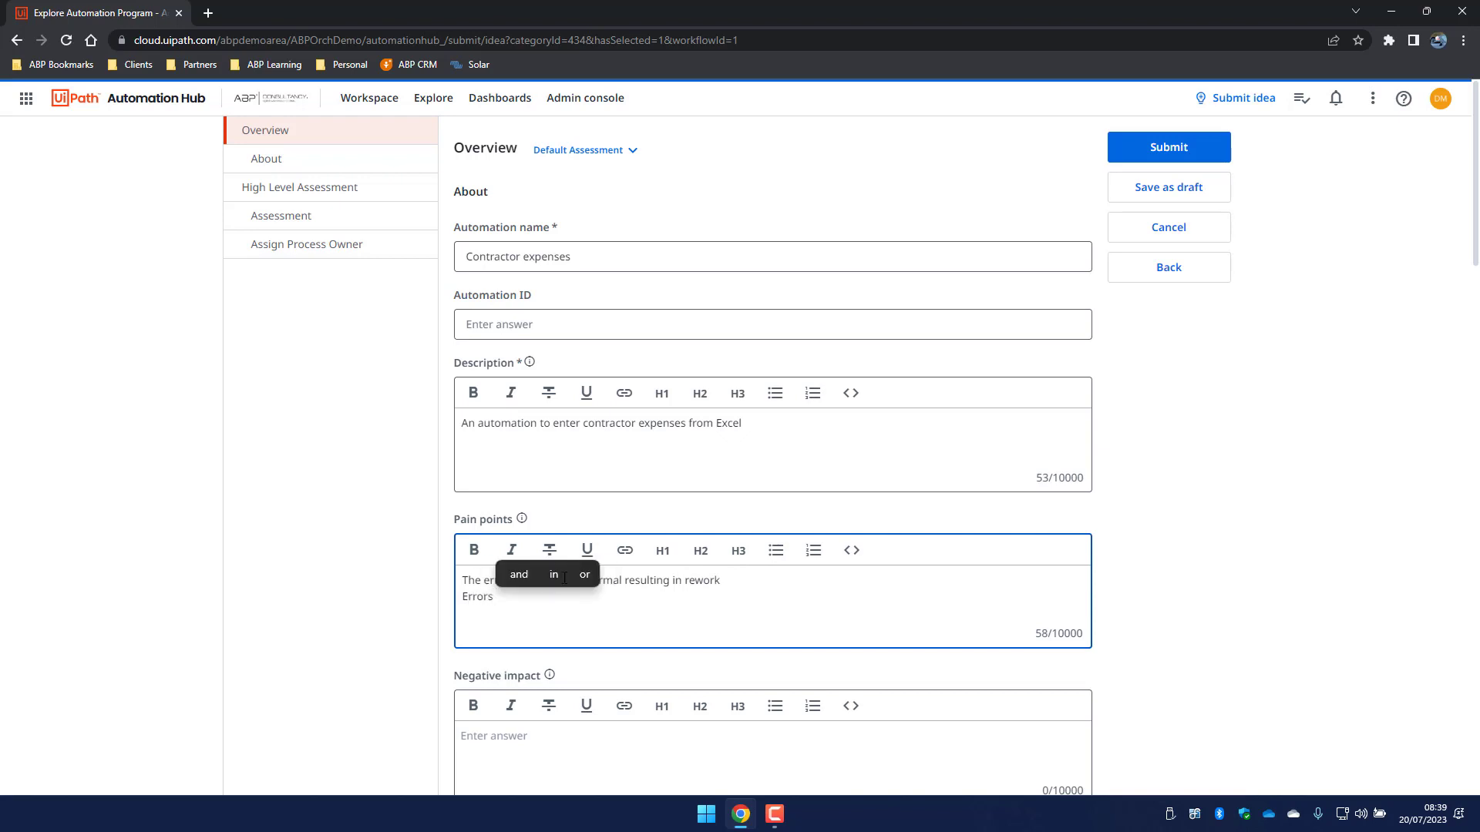
{"action": "type", "text": " result "}
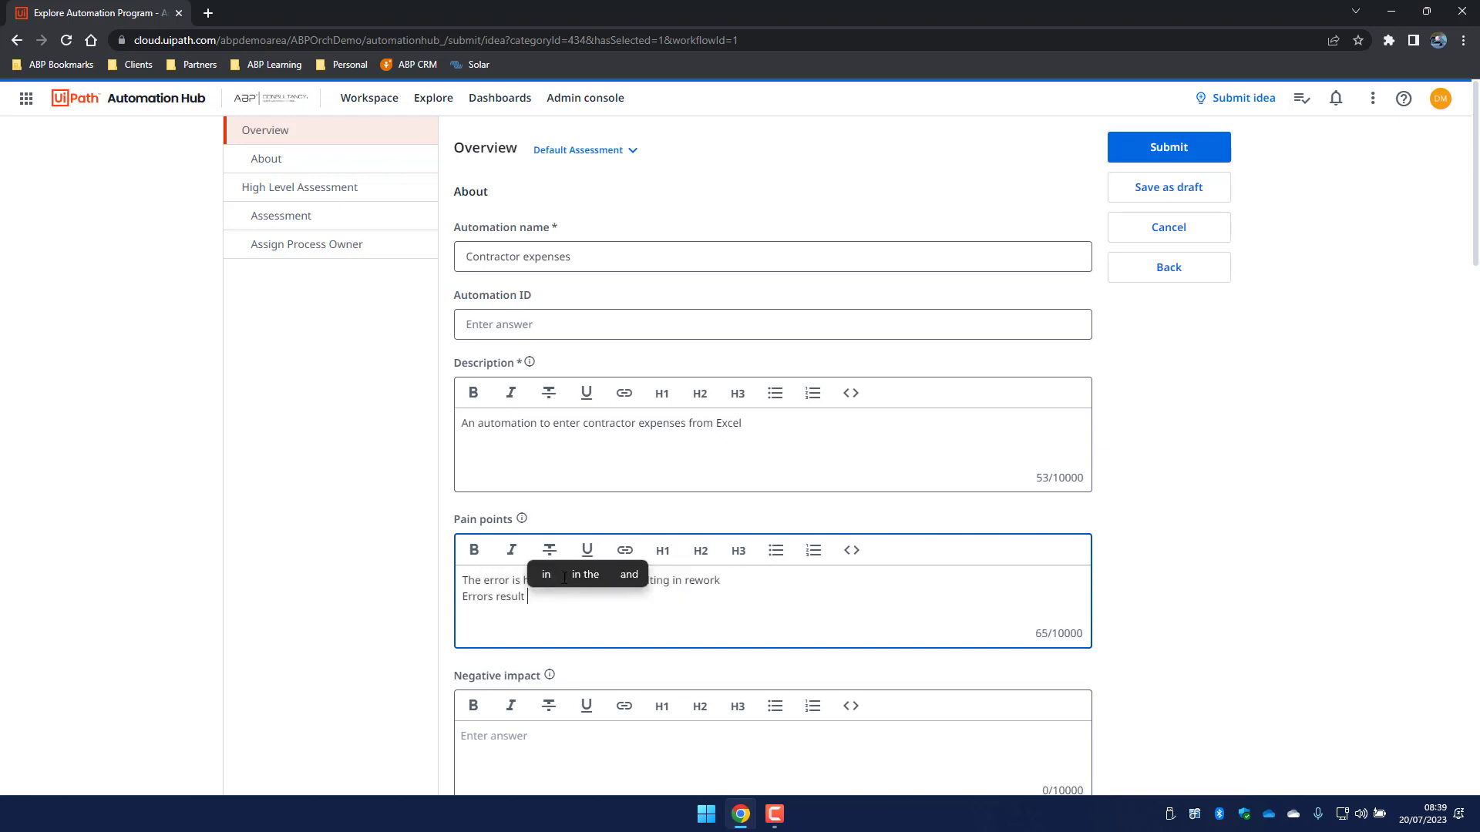
{"action": "type", "text": "incorrect paymetns"}
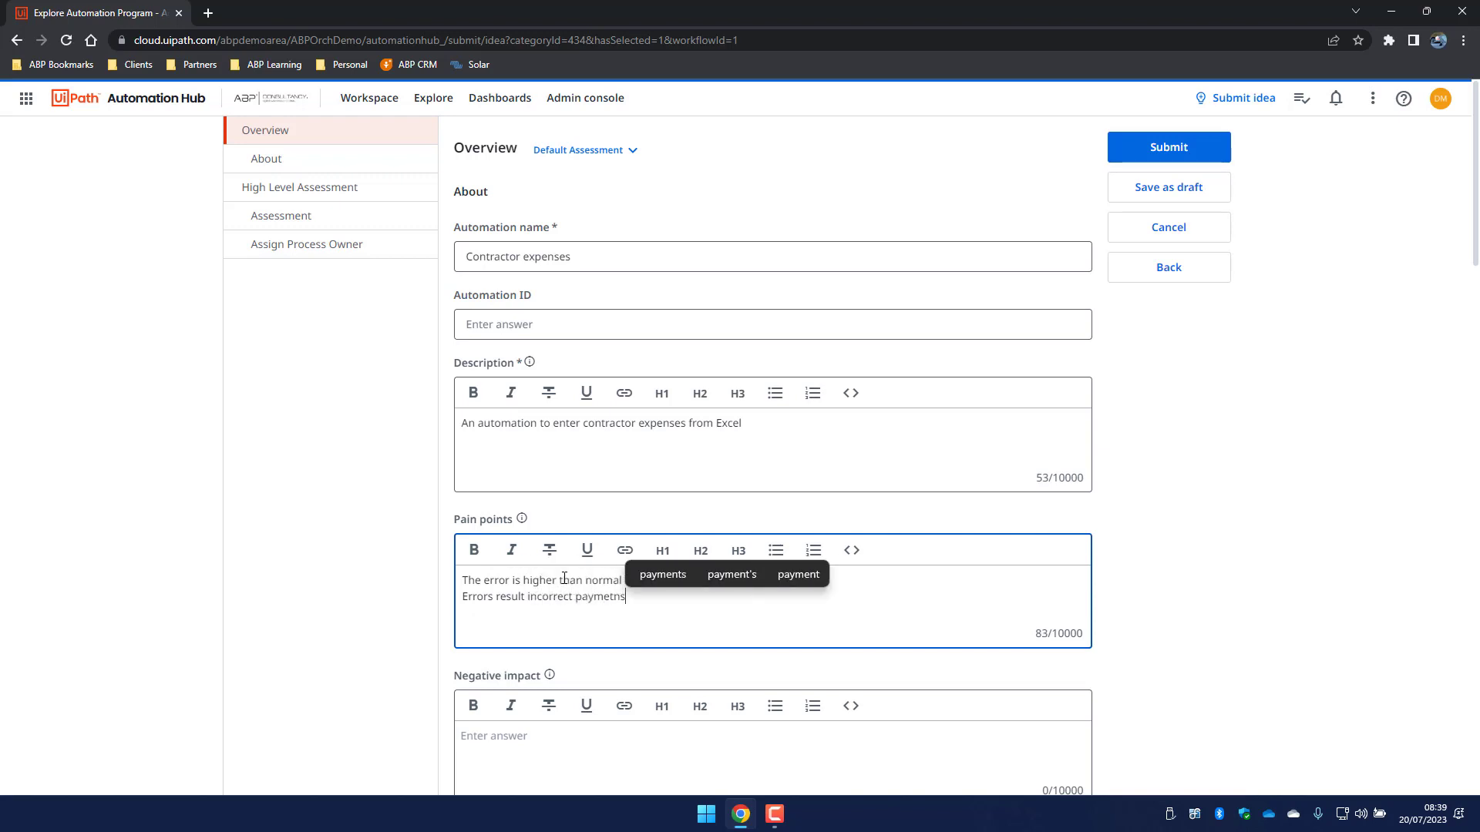
{"action": "key", "text": "BackSpace"}
{"action": "type", "text": "nts"}
- Add "Contractors are frustrated when mistakes are made" on a third line of the pain points
{"action": "key", "text": "Return"}
{"action": "type", "text": "Contraa"}
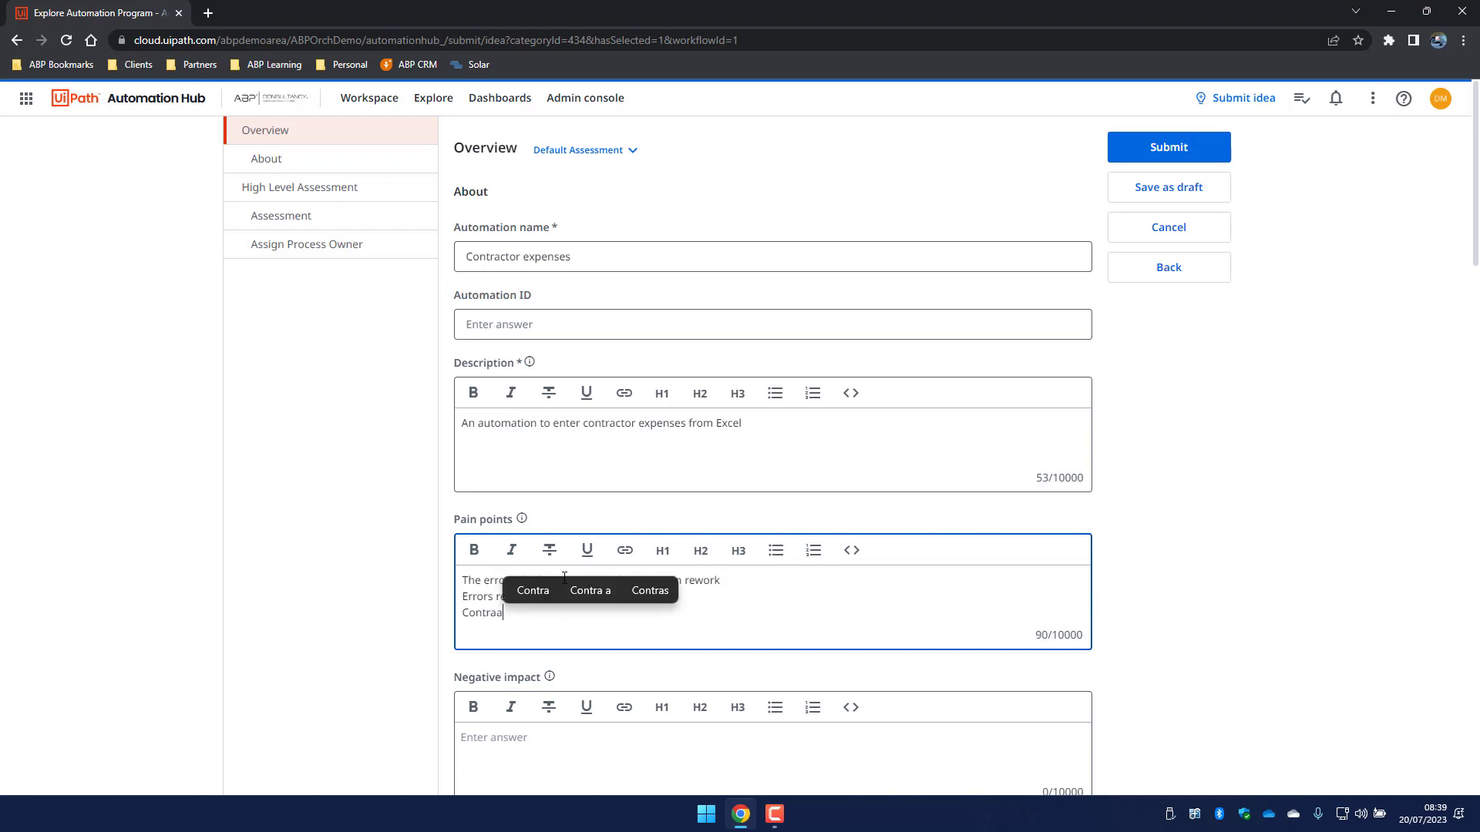
{"action": "key", "text": "BackSpace"}
{"action": "type", "text": "ctors are r"}
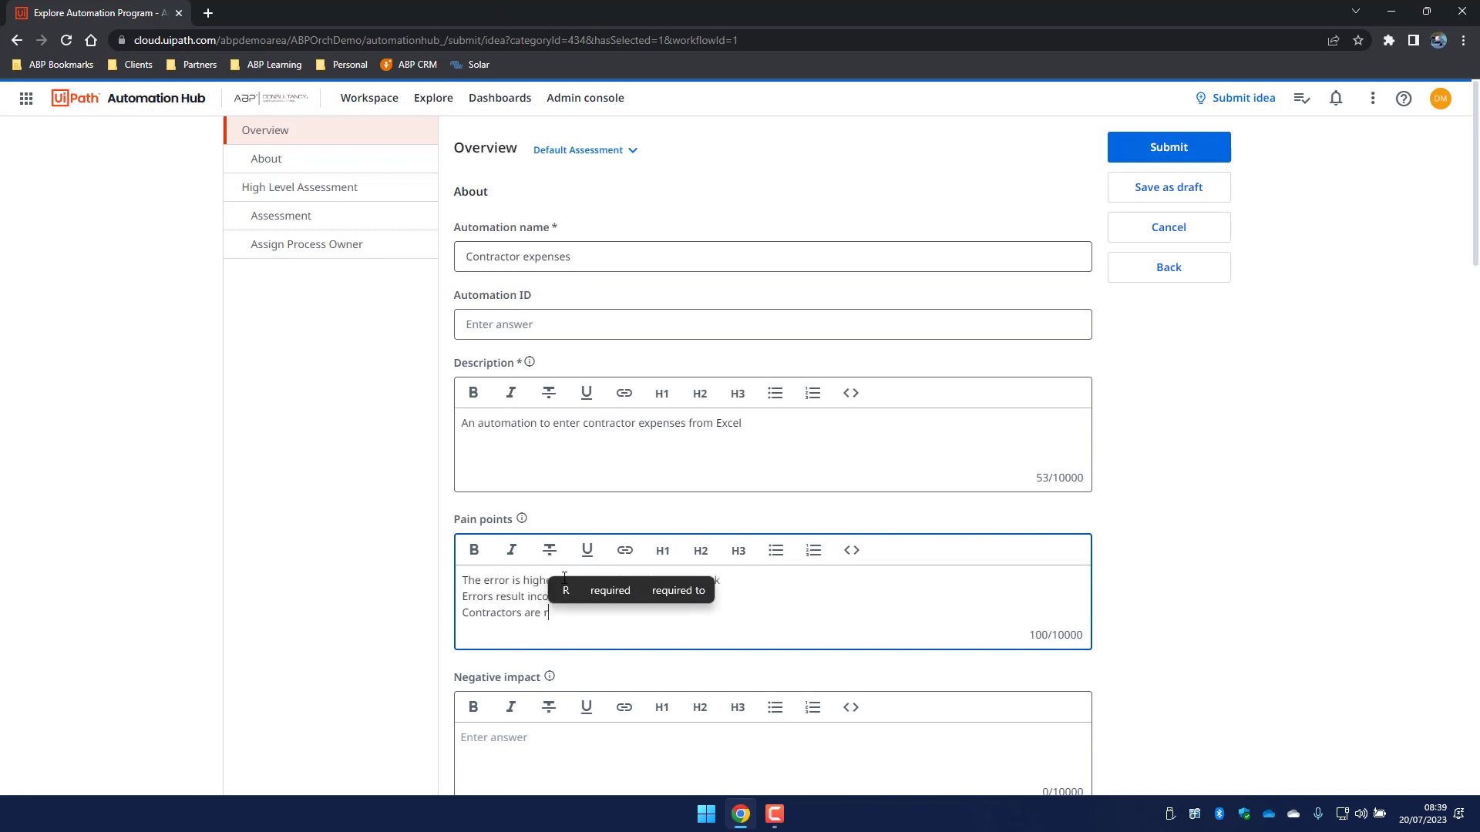
{"action": "key", "text": "BackSpace"}
{"action": "type", "text": "frust"}
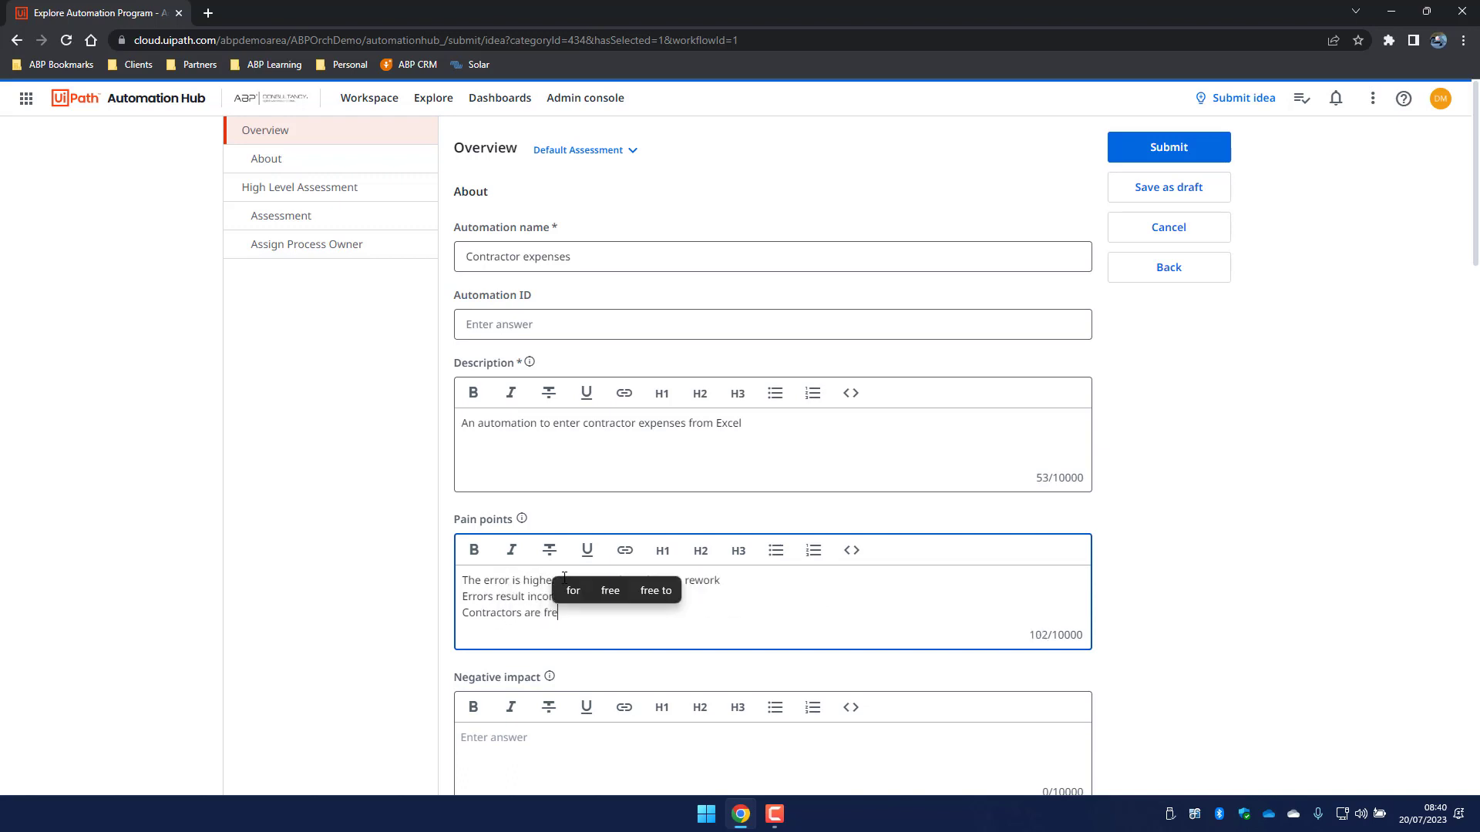
{"action": "type", "text": "rated wi"}
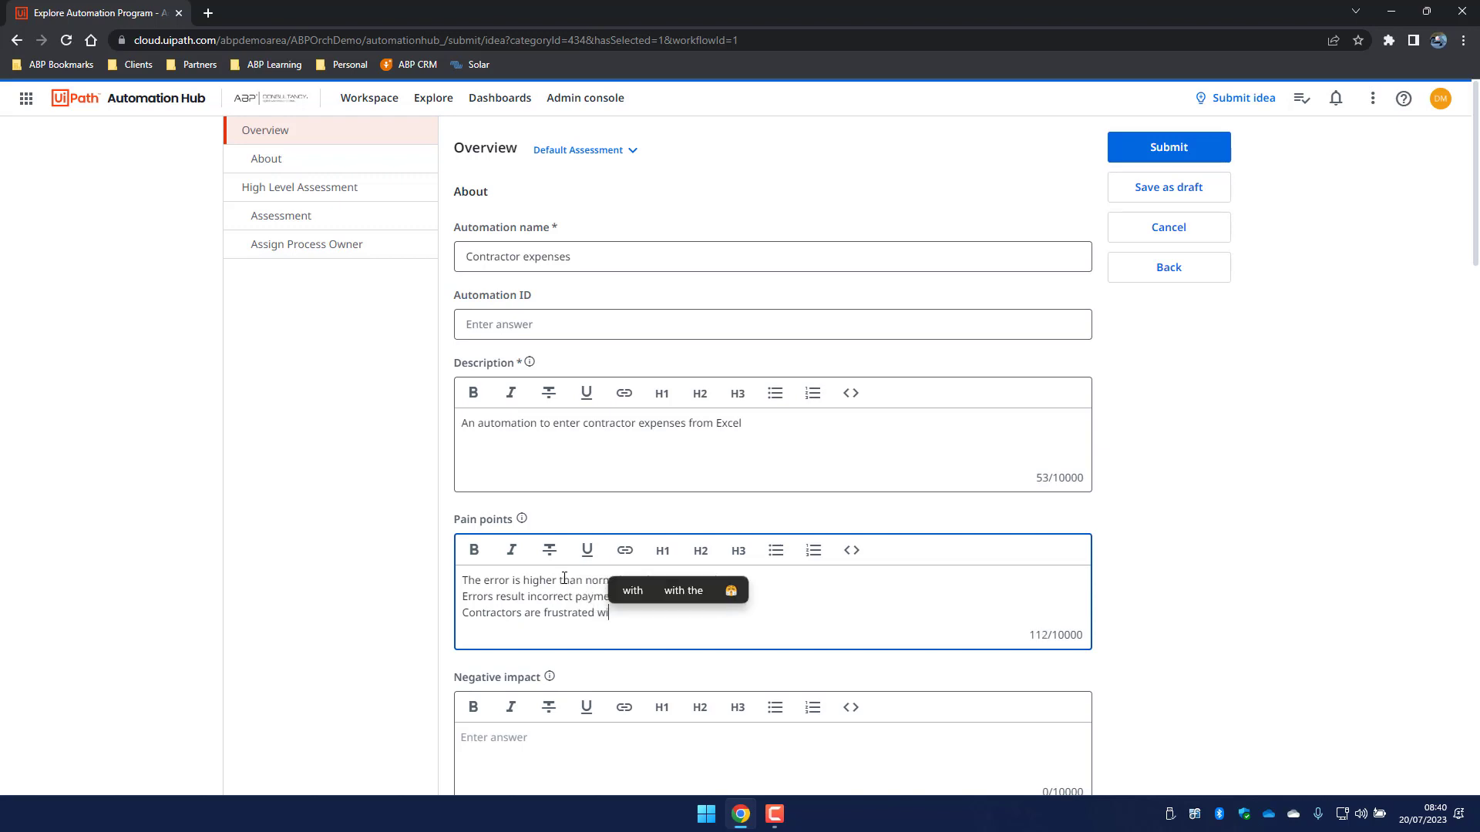
{"action": "key", "text": "BackSpace"}
{"action": "type", "text": "hen mistake"}
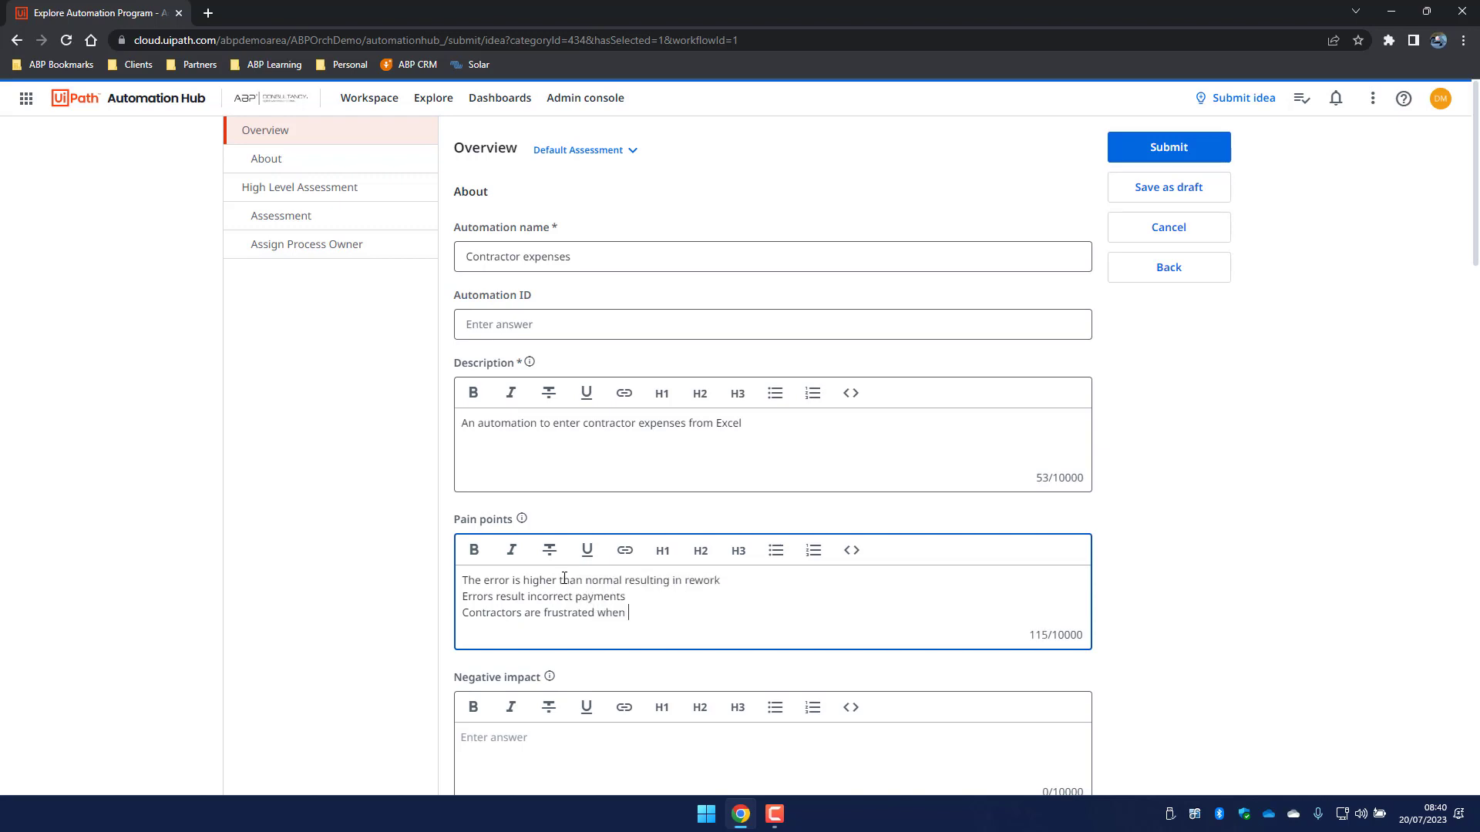
{"action": "type", "text": "s are made"}
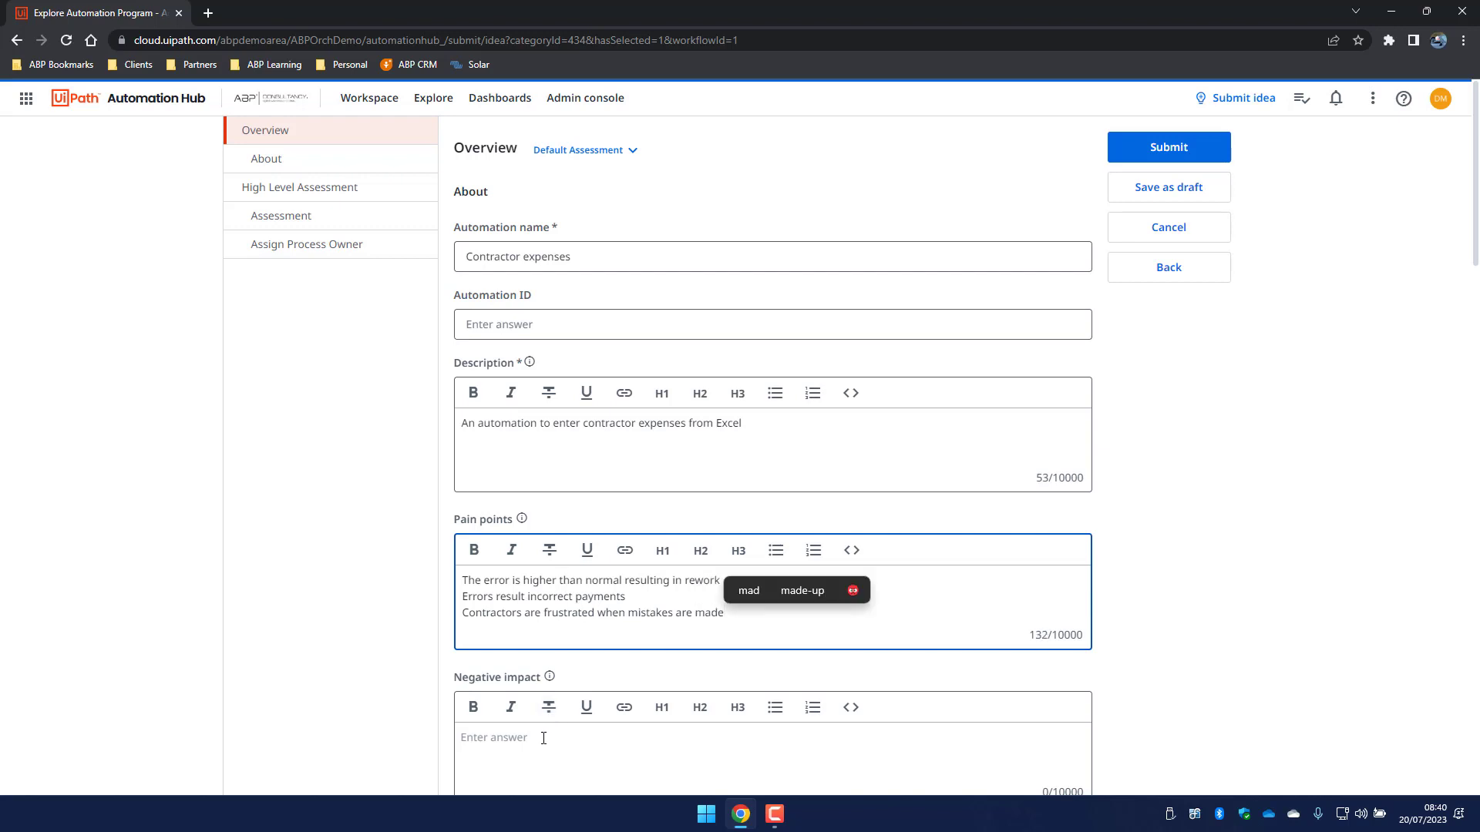
- Enter "People are leaving due to this task" as the negative impact
{"action": "scroll", "coordinate": [586, 678], "scroll_direction": "down", "scroll_amount": 3}
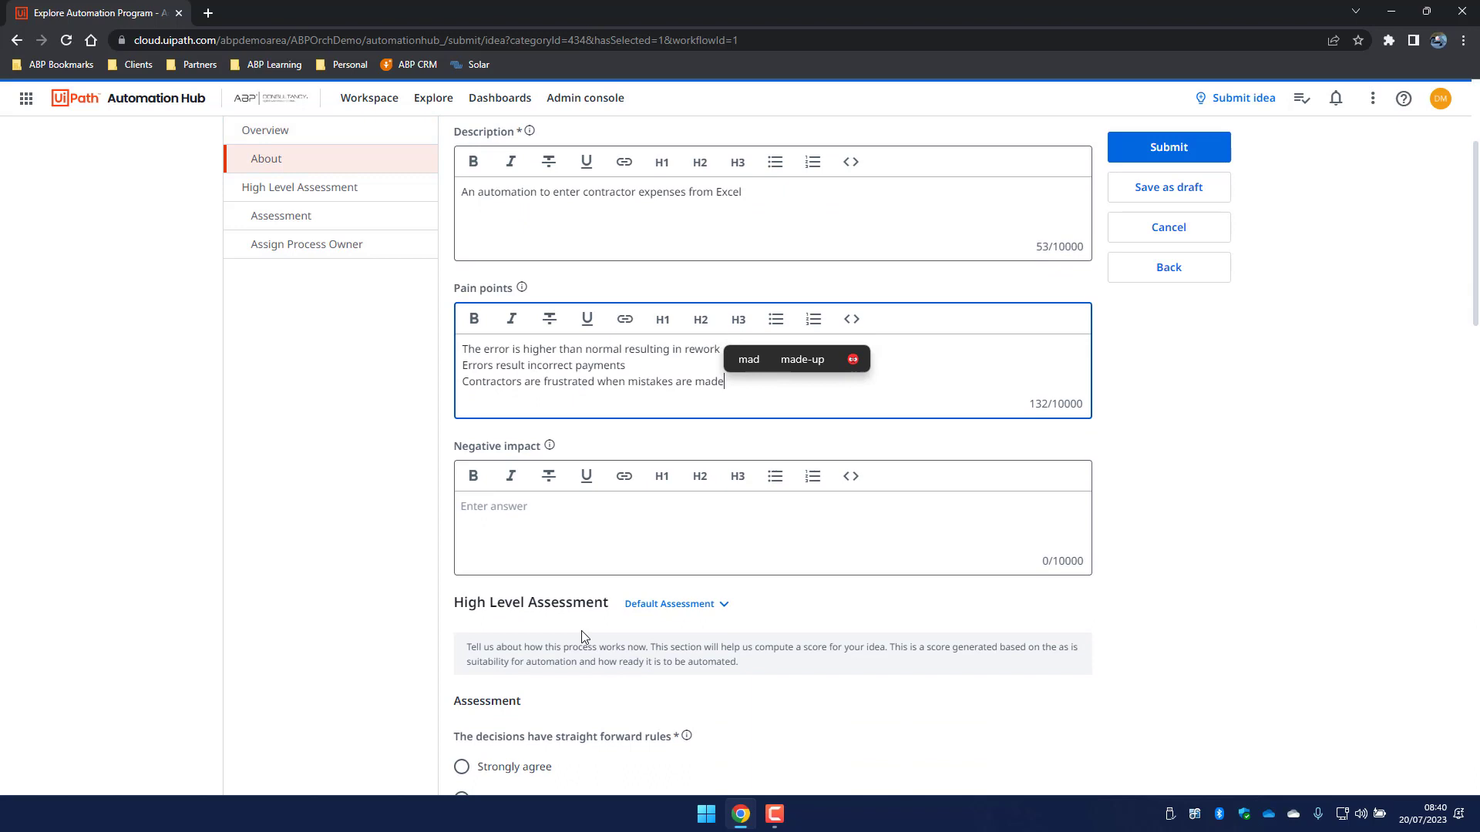
{"action": "left_click", "coordinate": [553, 514]}
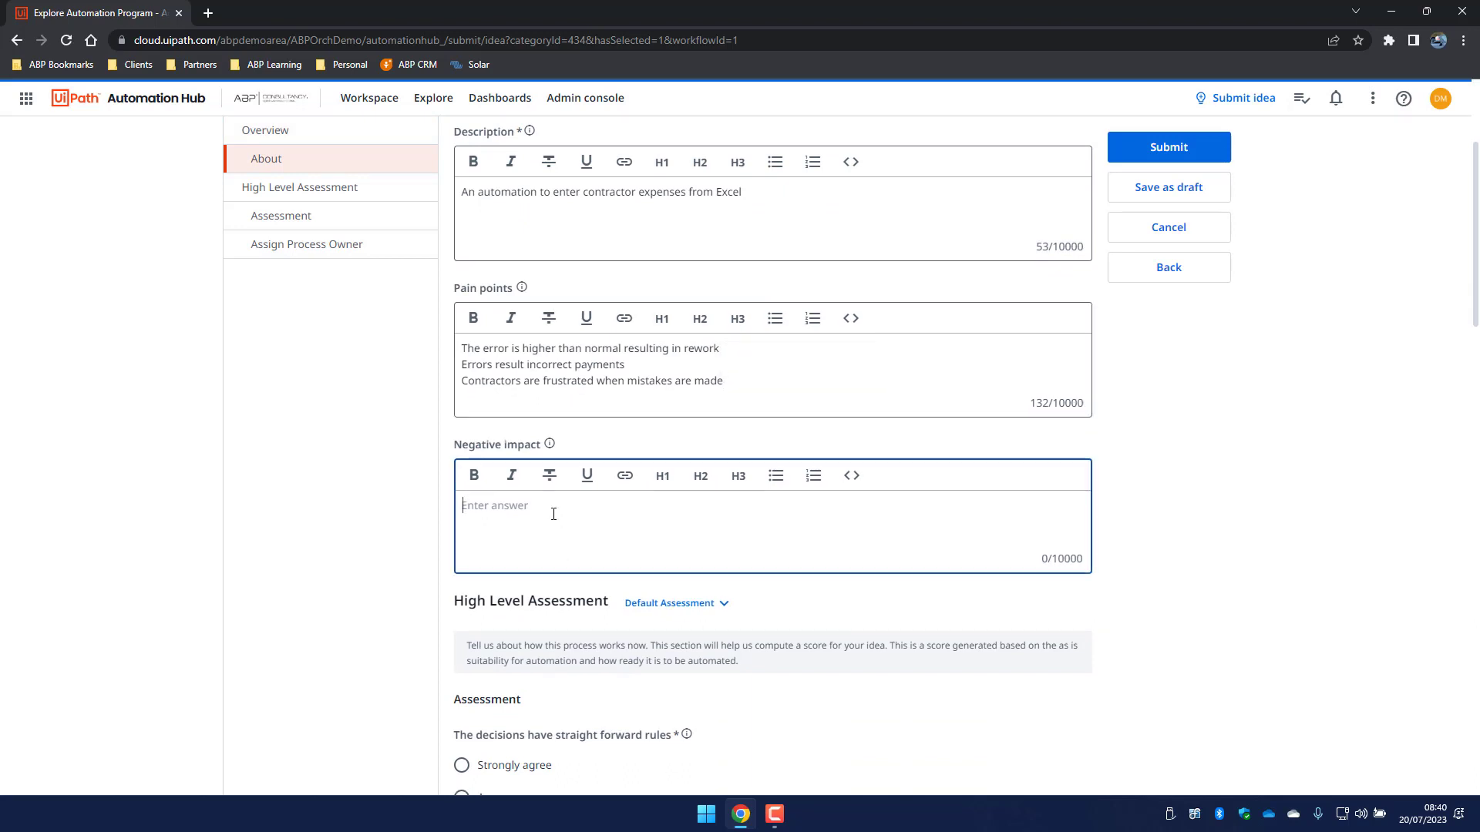
{"action": "type", "text": "People are leaving due to this task"}
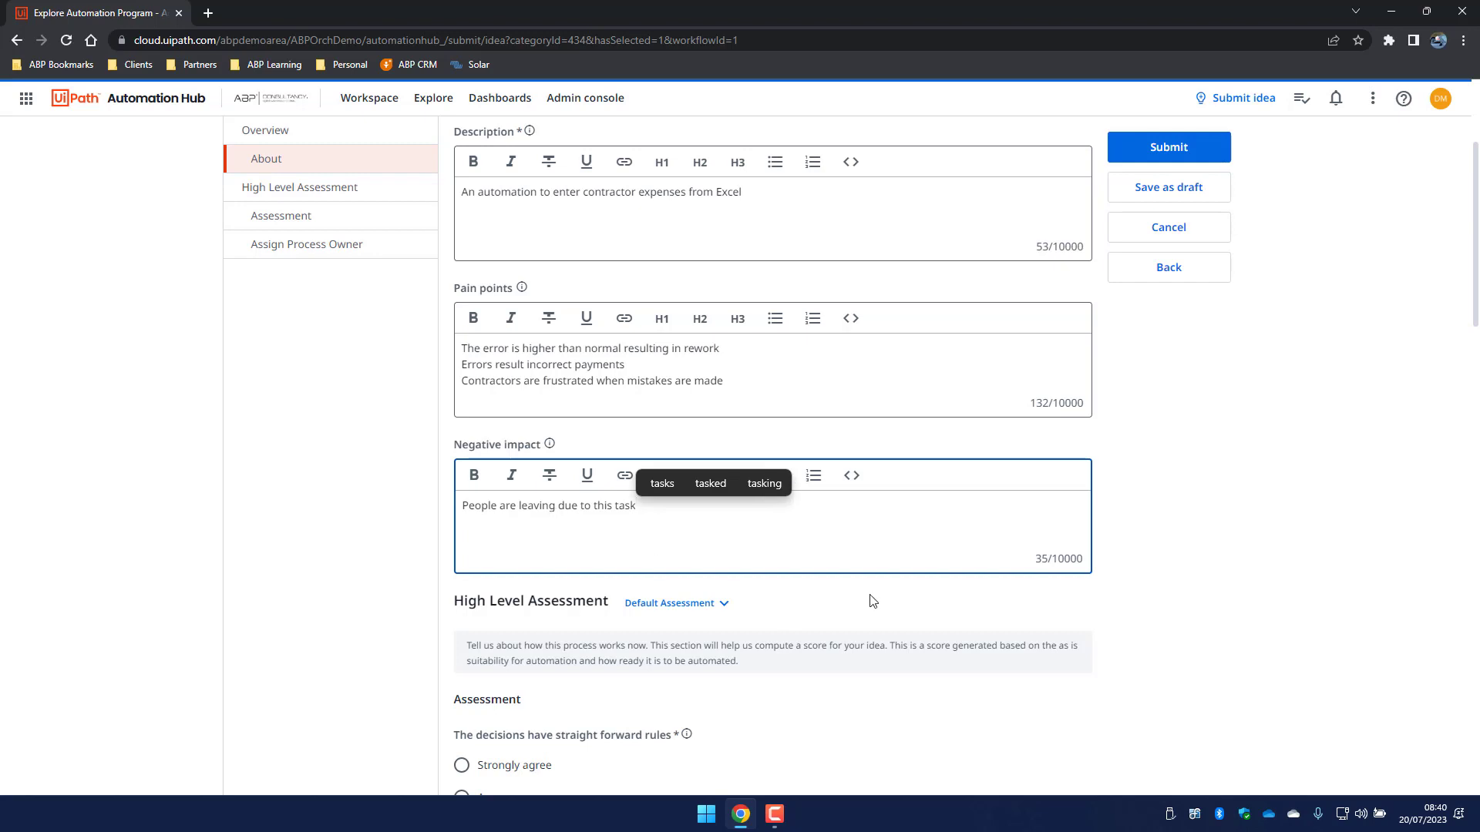
- Answer "Strongly agree" to the decisions having straight forward rules and to the input data being accessed digitally
{"action": "scroll", "coordinate": [892, 596], "scroll_direction": "down", "scroll_amount": 1}
{"action": "scroll", "coordinate": [893, 595], "scroll_direction": "down", "scroll_amount": 6}
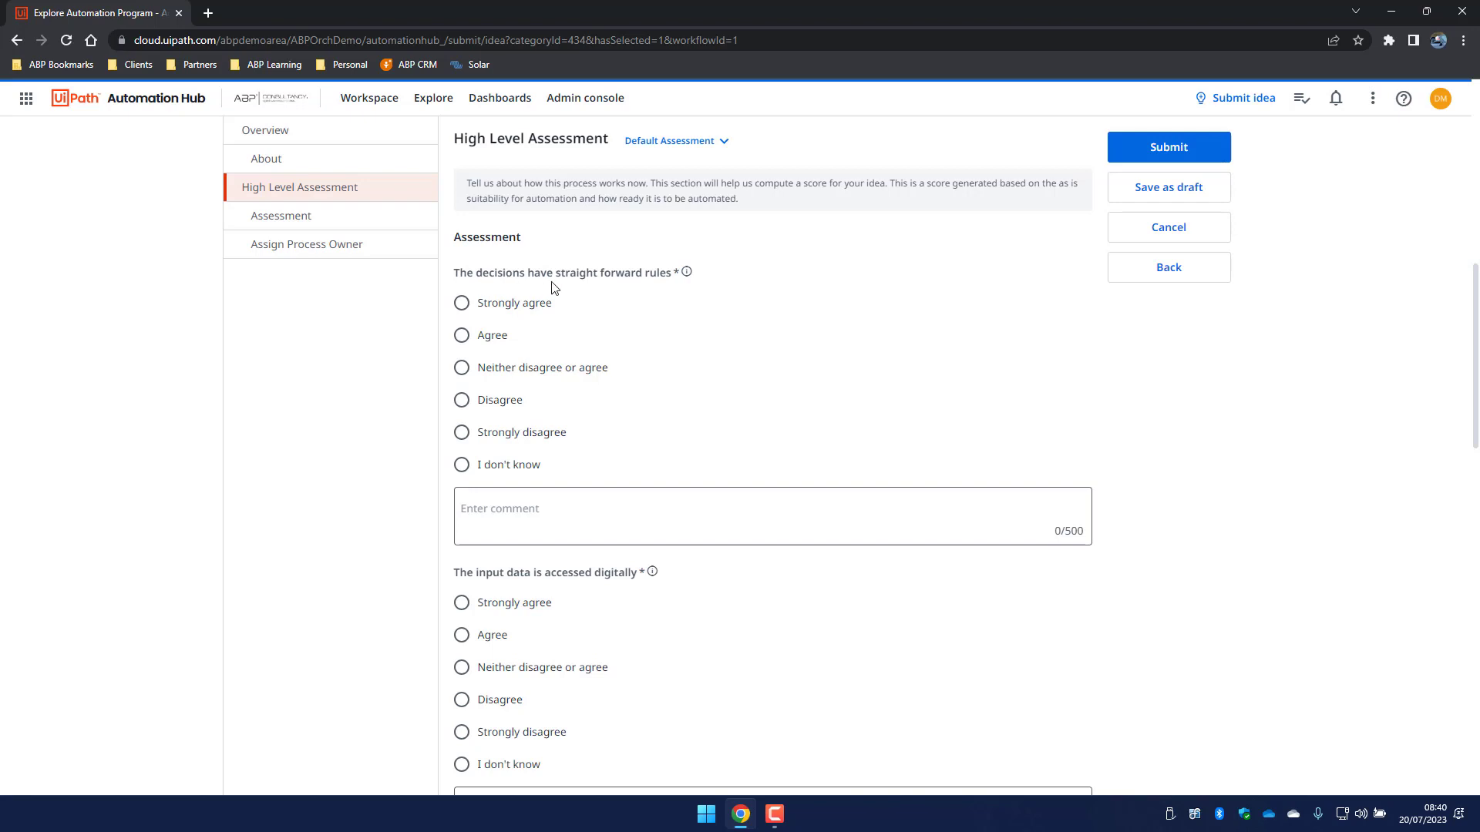
{"action": "mouse_move", "coordinate": [687, 274]}
{"action": "left_click", "coordinate": [467, 308]}
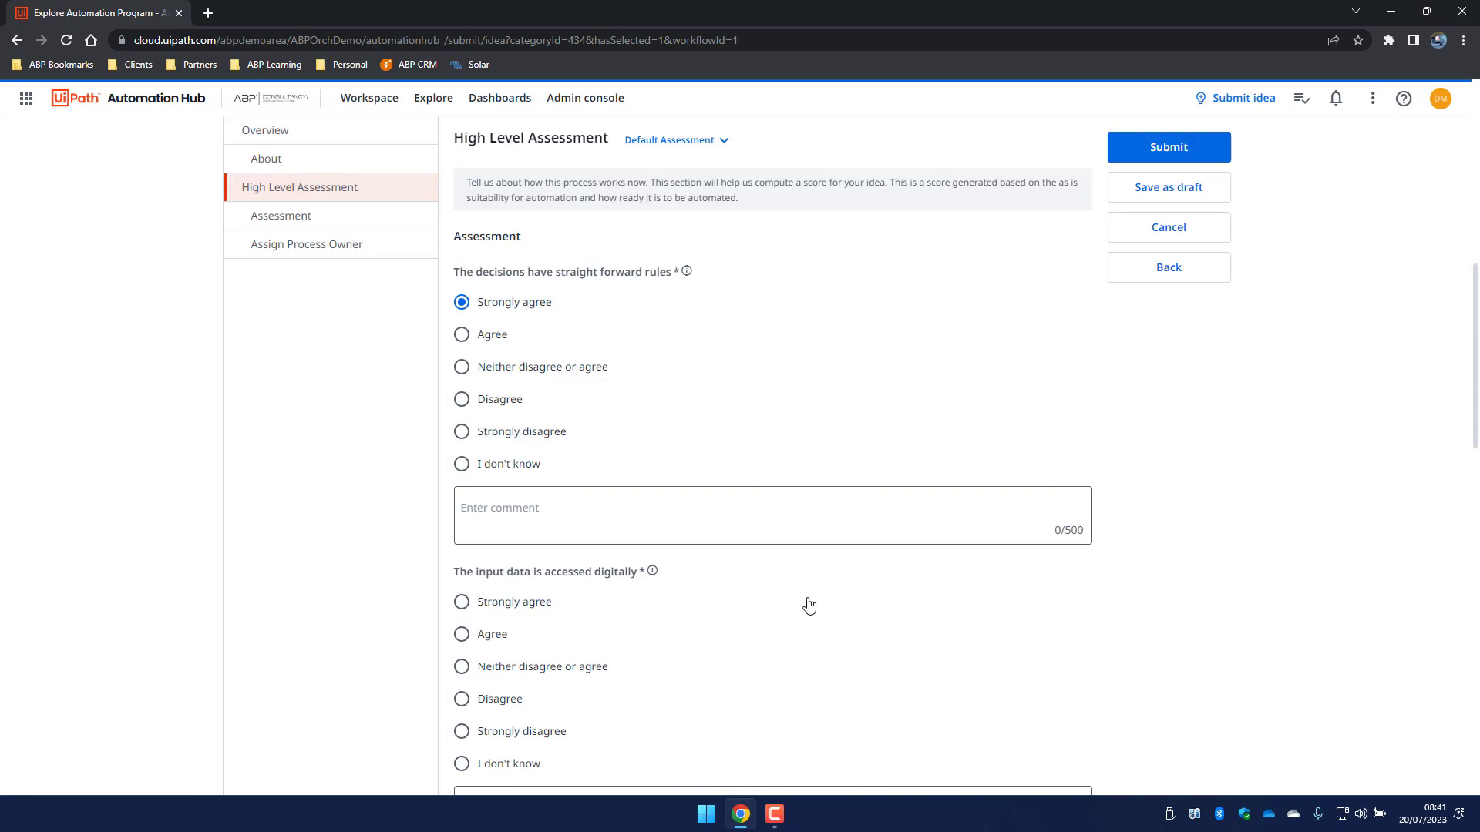
{"action": "scroll", "coordinate": [834, 604], "scroll_direction": "down", "scroll_amount": 1}
{"action": "scroll", "coordinate": [835, 603], "scroll_direction": "down", "scroll_amount": 2}
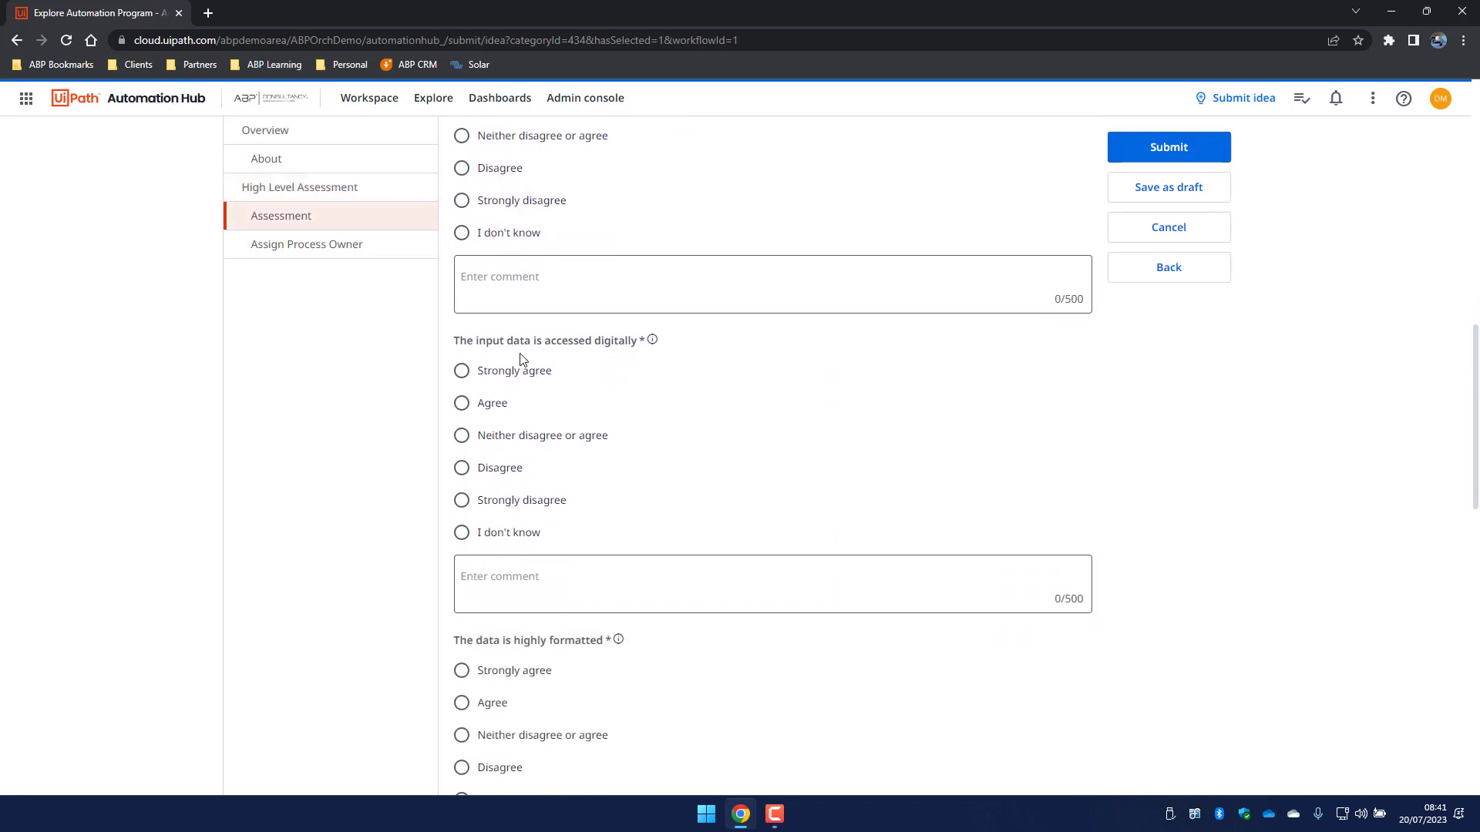
{"action": "left_click", "coordinate": [463, 376]}
- Answer "Strongly agree" to the data being highly formatted and to no expected process changes in the next 6 months
{"action": "scroll", "coordinate": [792, 472], "scroll_direction": "down", "scroll_amount": 4}
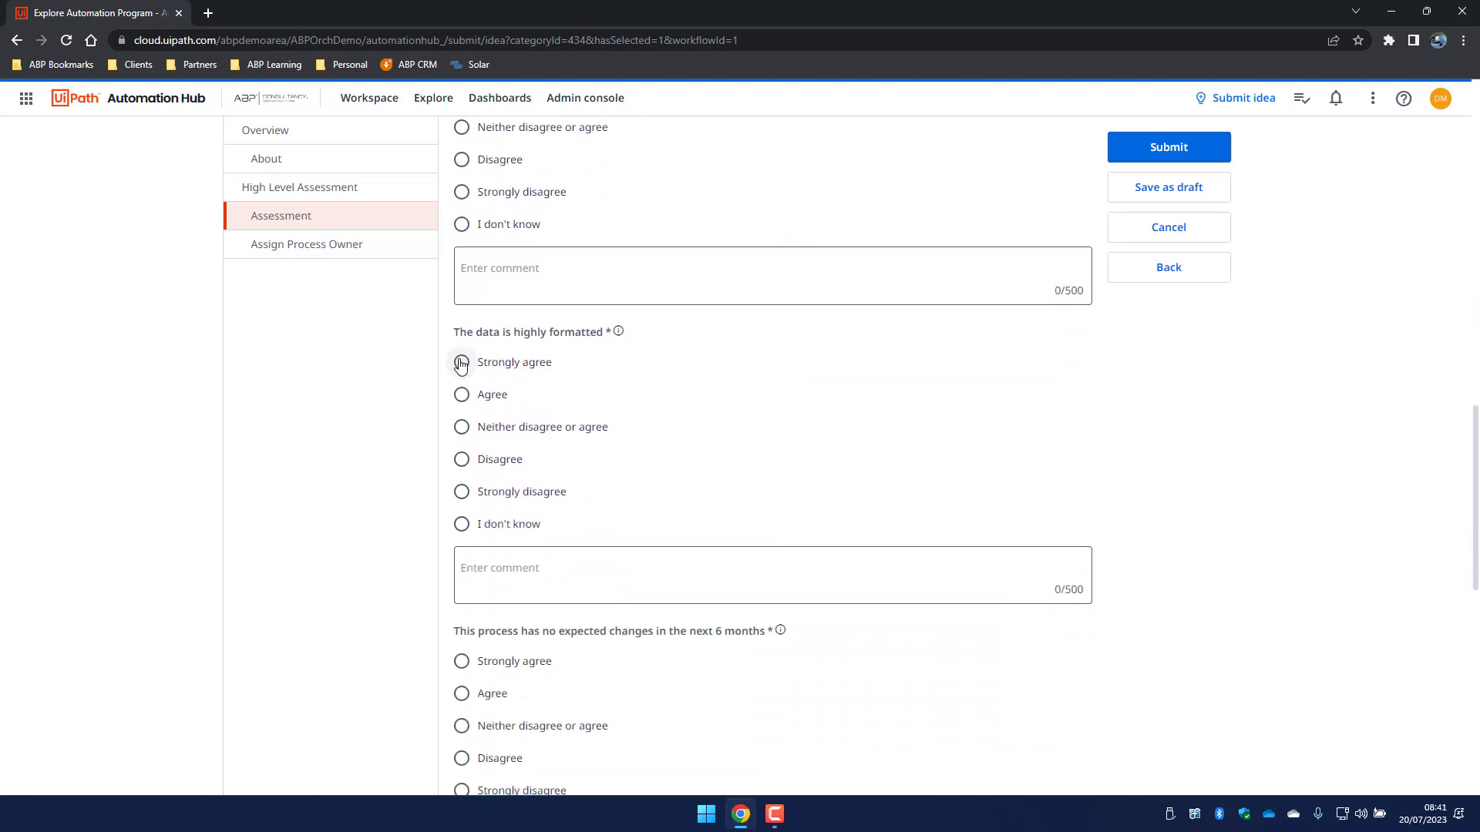
{"action": "left_click", "coordinate": [462, 364]}
{"action": "scroll", "coordinate": [880, 364], "scroll_direction": "down", "scroll_amount": 4}
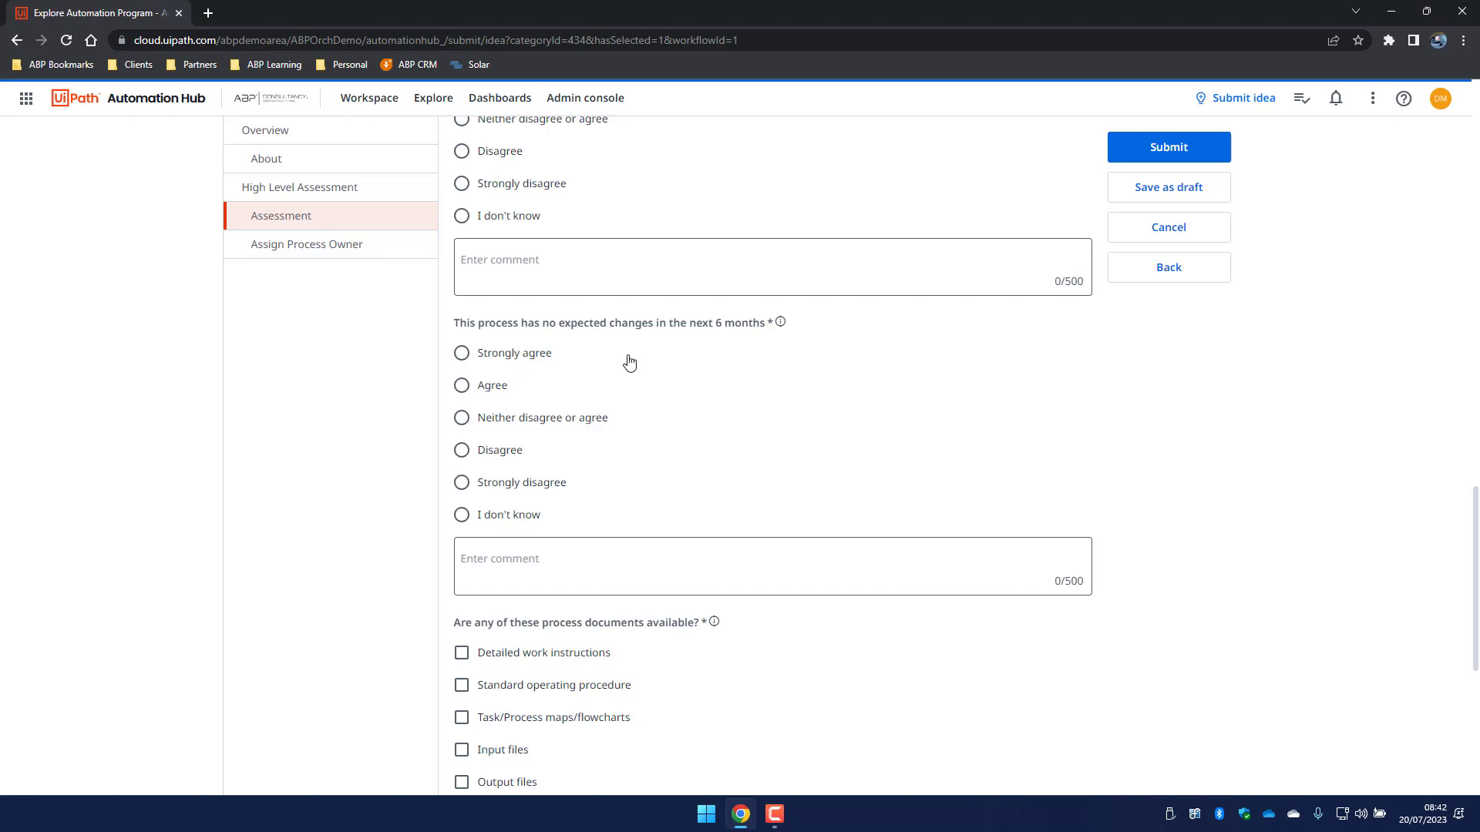
{"action": "left_click", "coordinate": [510, 355]}
{"action": "scroll", "coordinate": [885, 389], "scroll_direction": "down", "scroll_amount": 5}
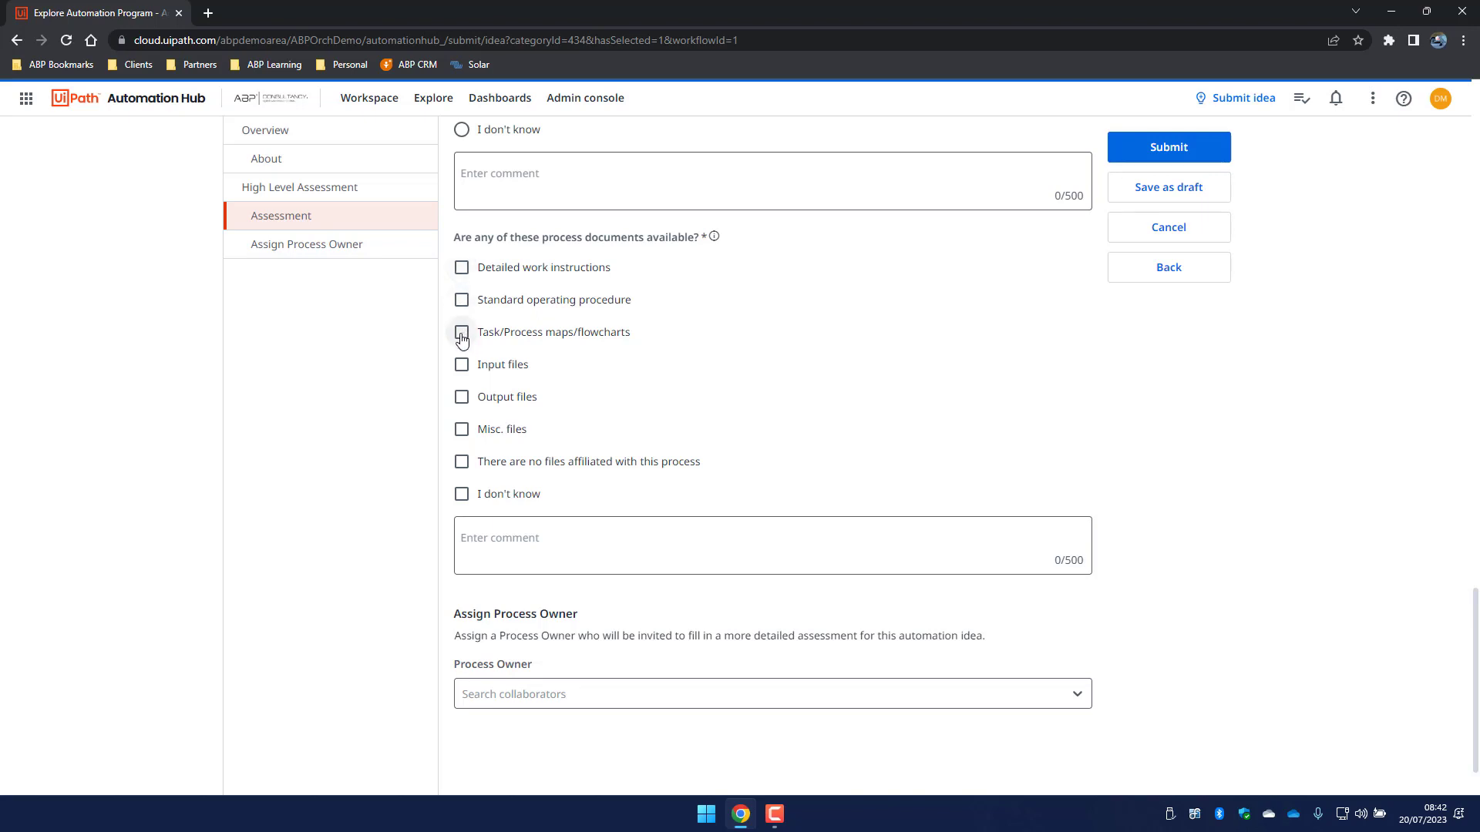
{"action": "left_click", "coordinate": [461, 333]}
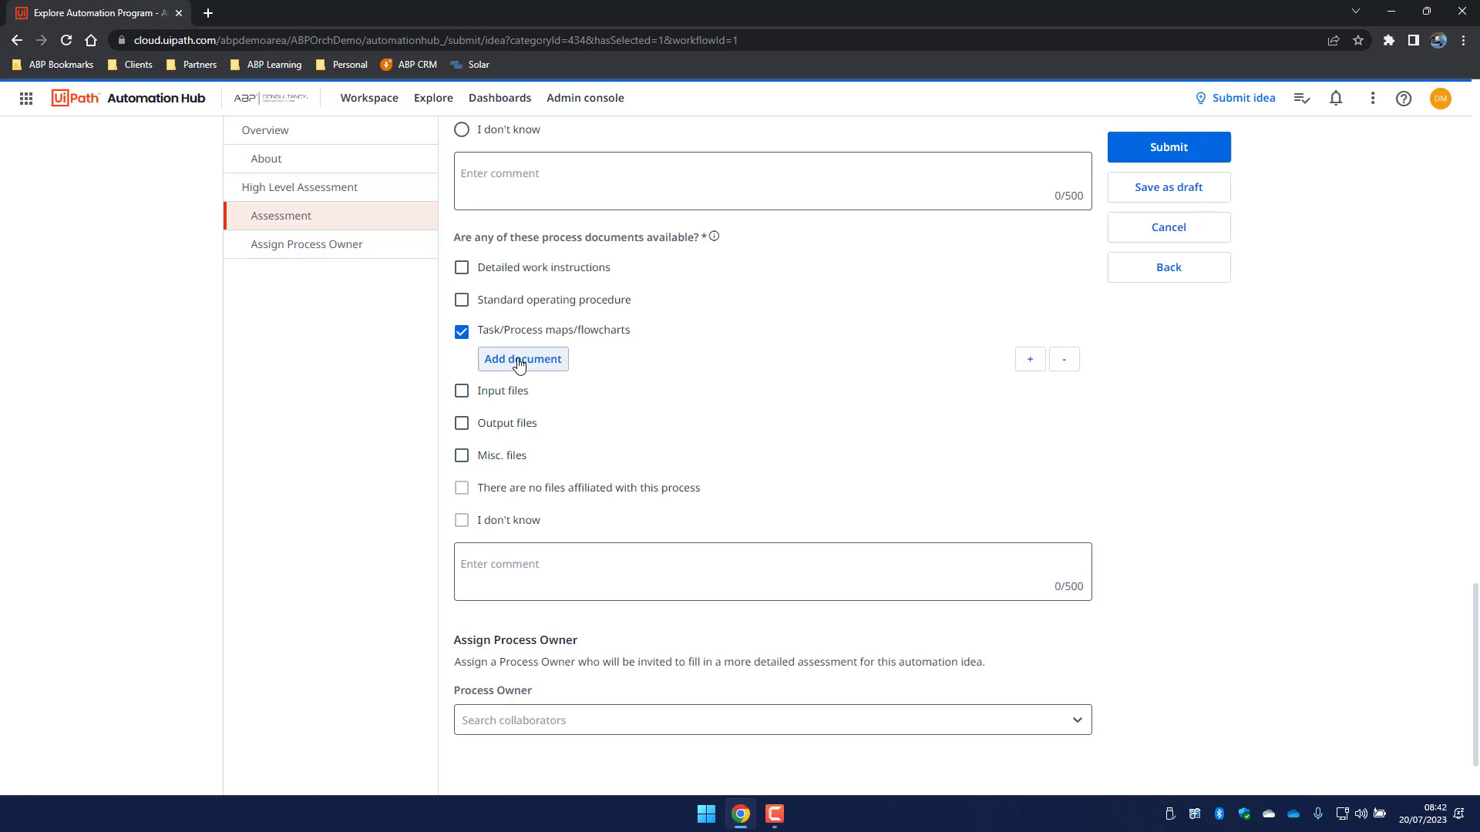
{"action": "left_click", "coordinate": [462, 332]}
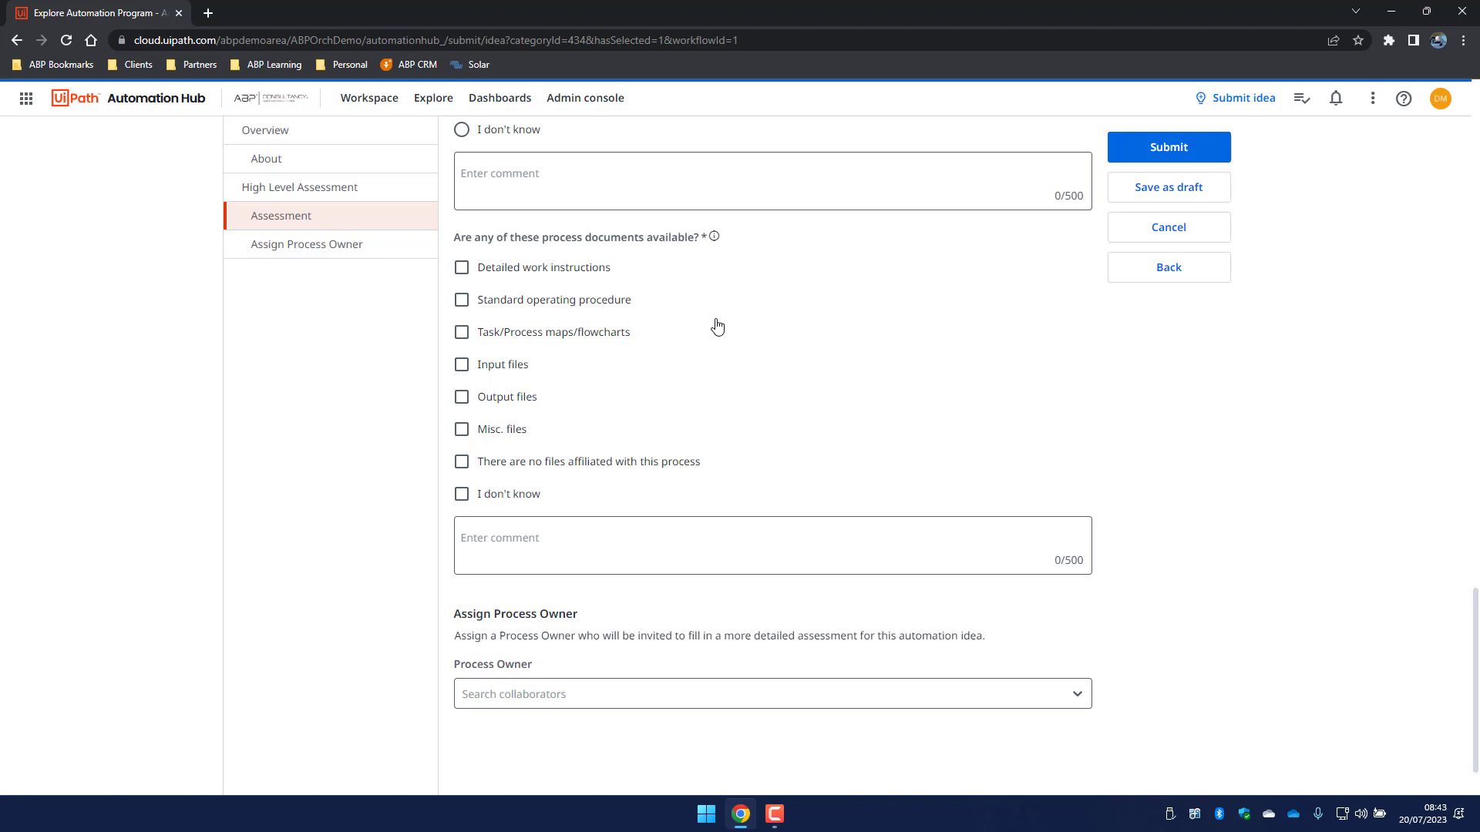
{"action": "left_click", "coordinate": [463, 333]}
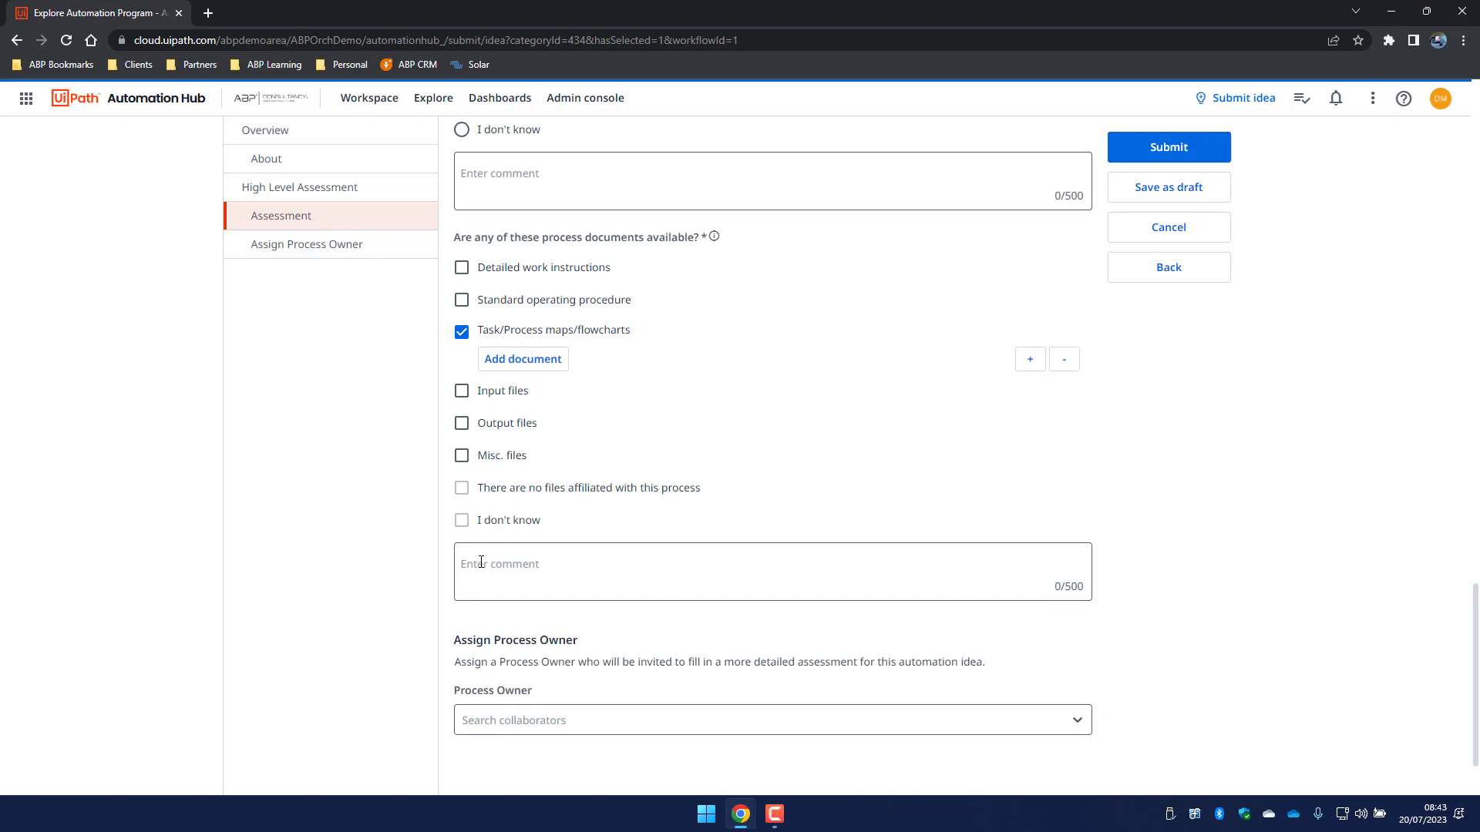
{"action": "left_click", "coordinate": [461, 332]}
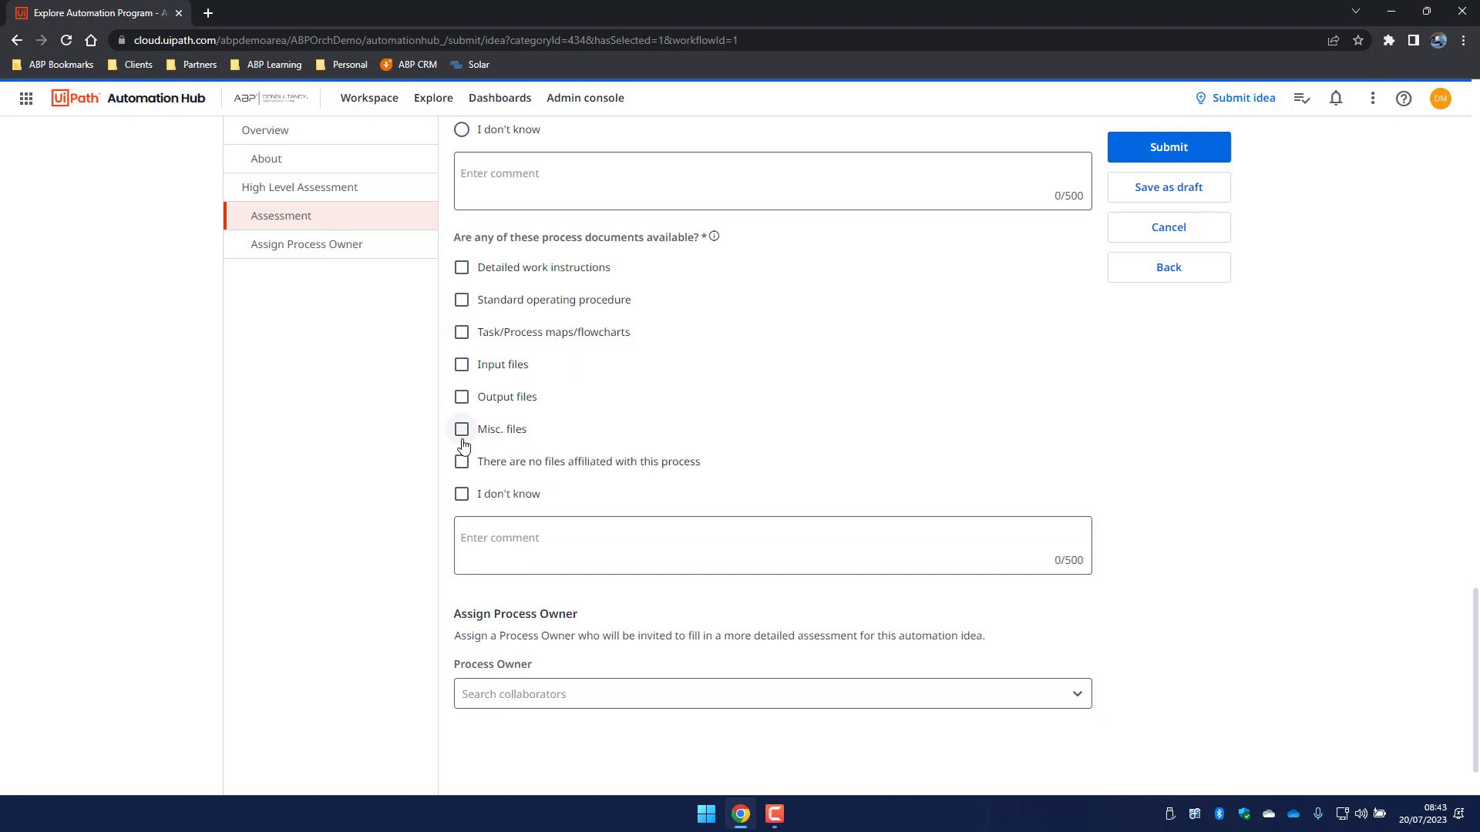
- Answer "I don't know" for the available process documents and comment "If my idea is approved, I will document this process"
{"action": "left_click", "coordinate": [461, 497]}
{"action": "left_click", "coordinate": [475, 545]}
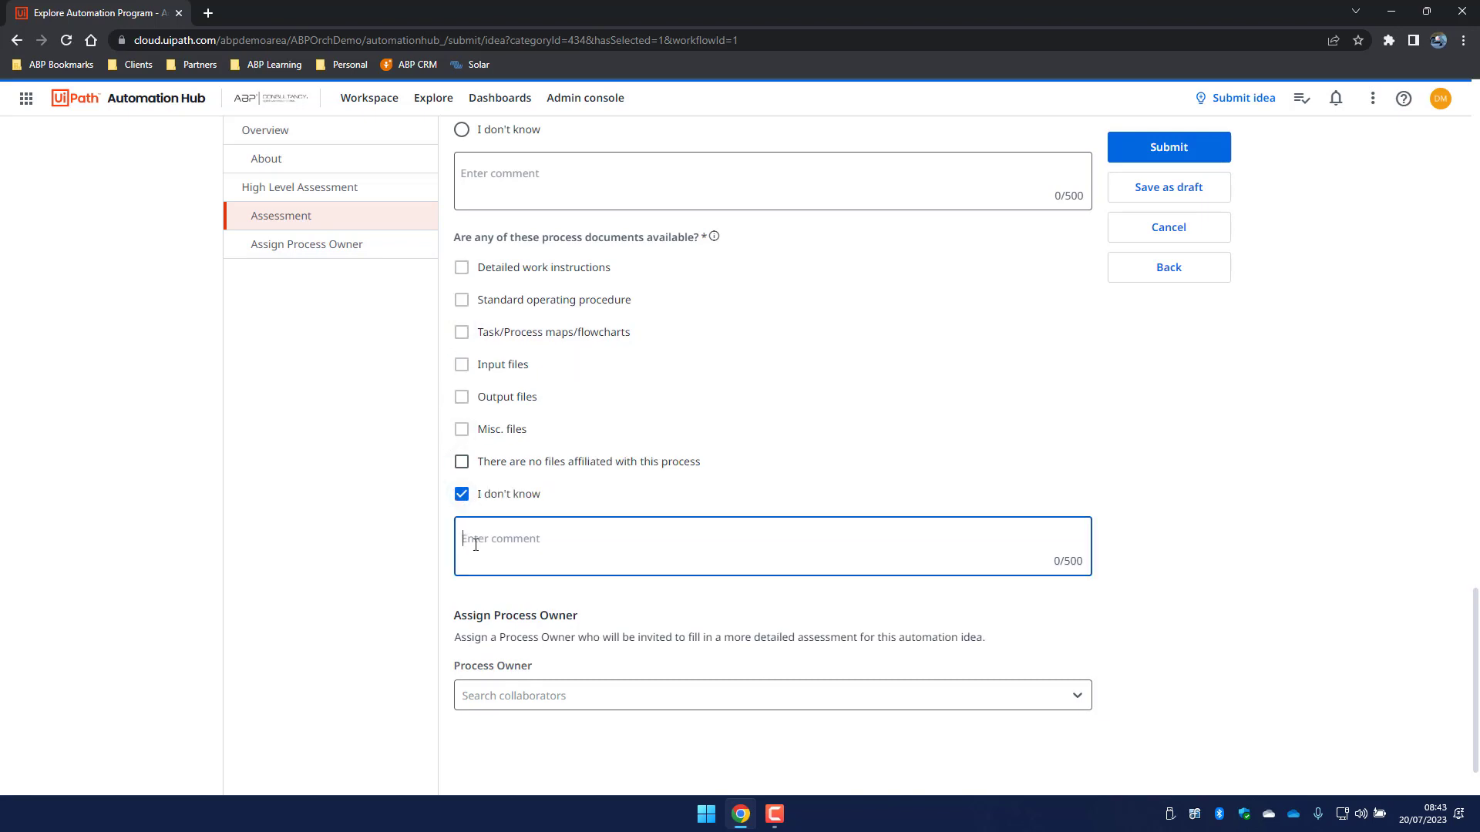
{"action": "type", "text": "If my ideas"}
{"action": "key", "text": "BackSpace"}
{"action": "type", "text": "is approved"}
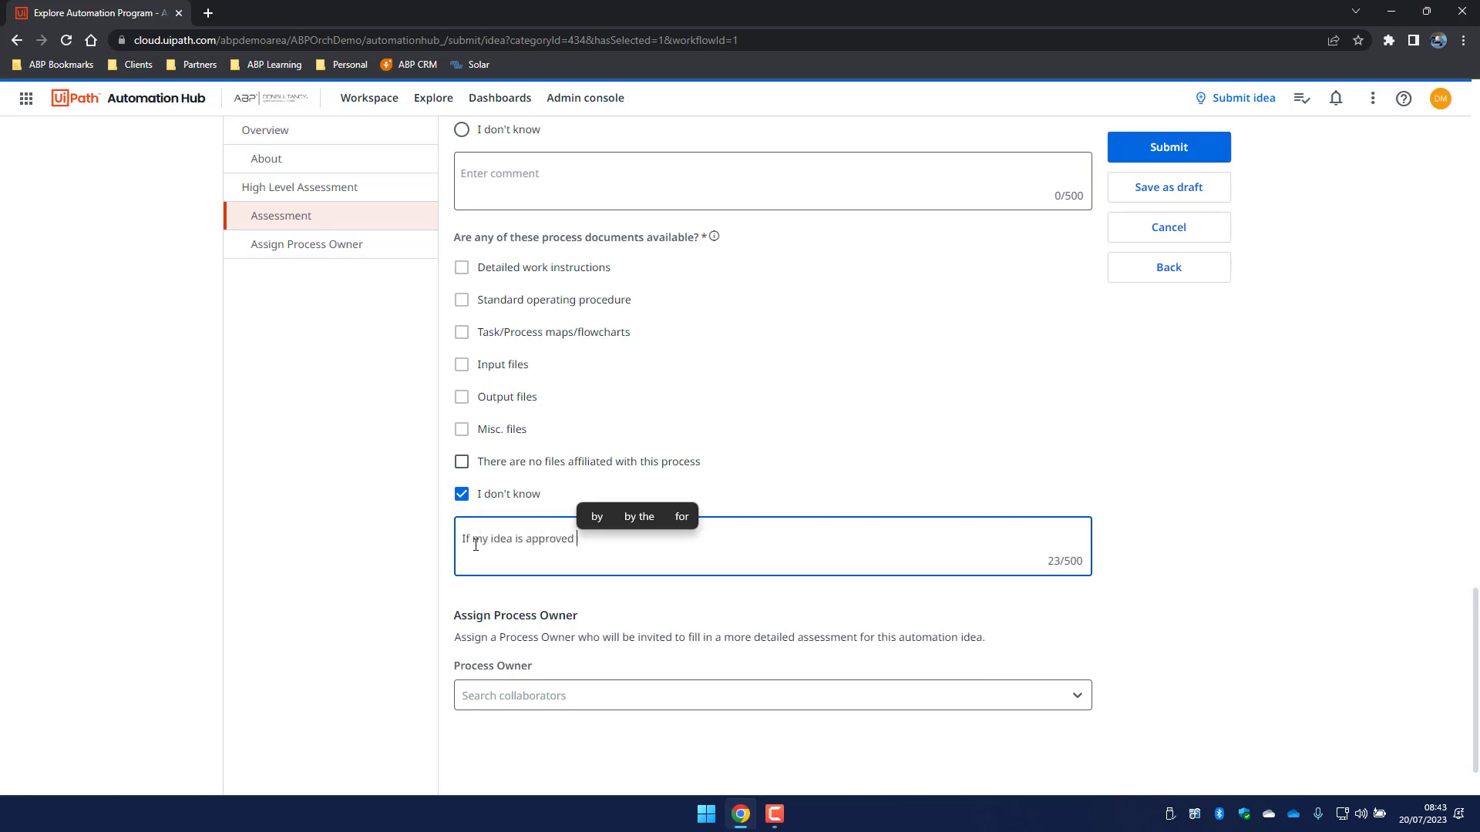
{"action": "key", "text": "BackSpace"}
{"action": "type", "text": ", I "}
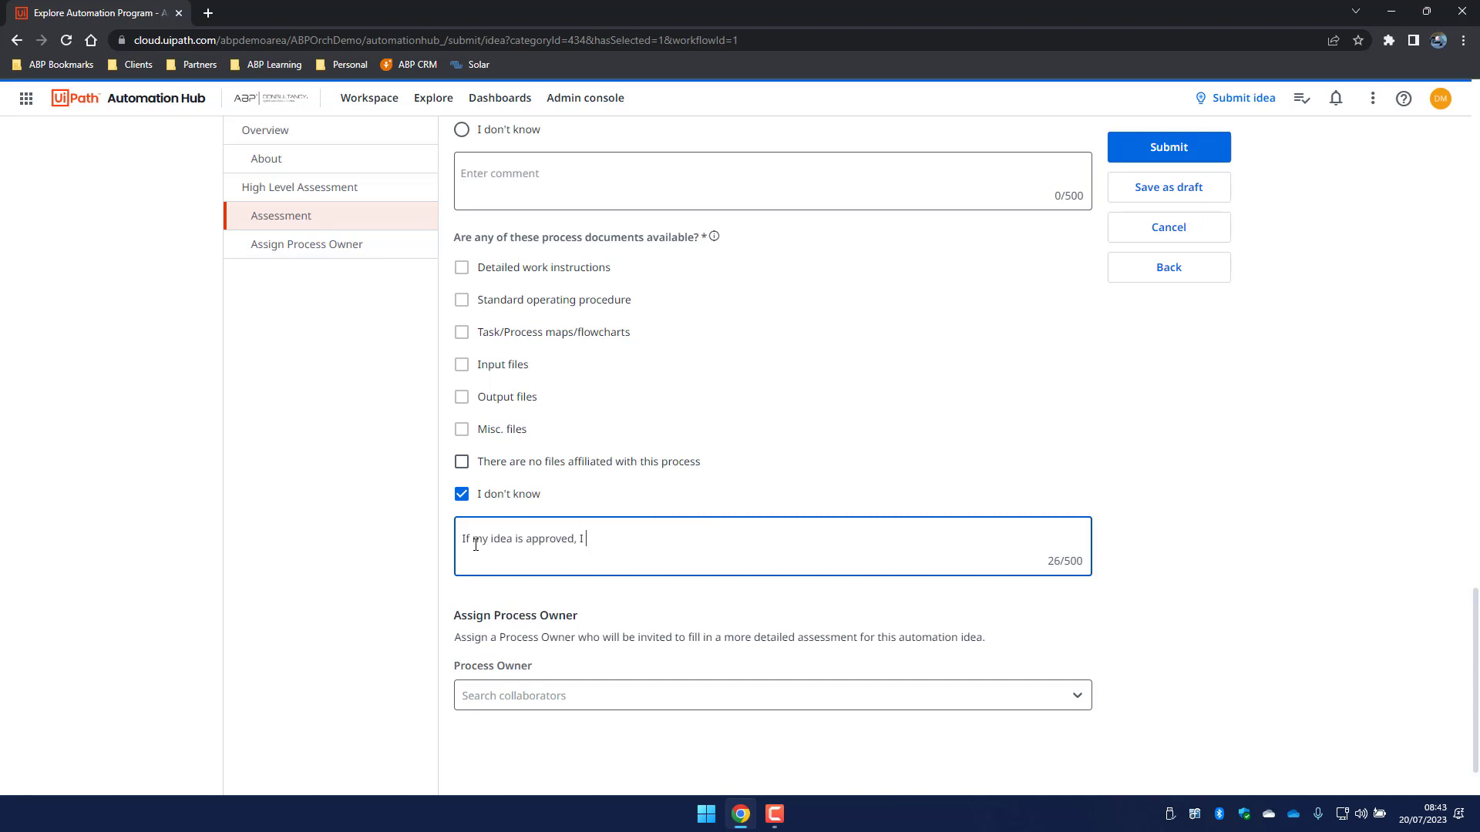
{"action": "type", "text": "will document this process"}
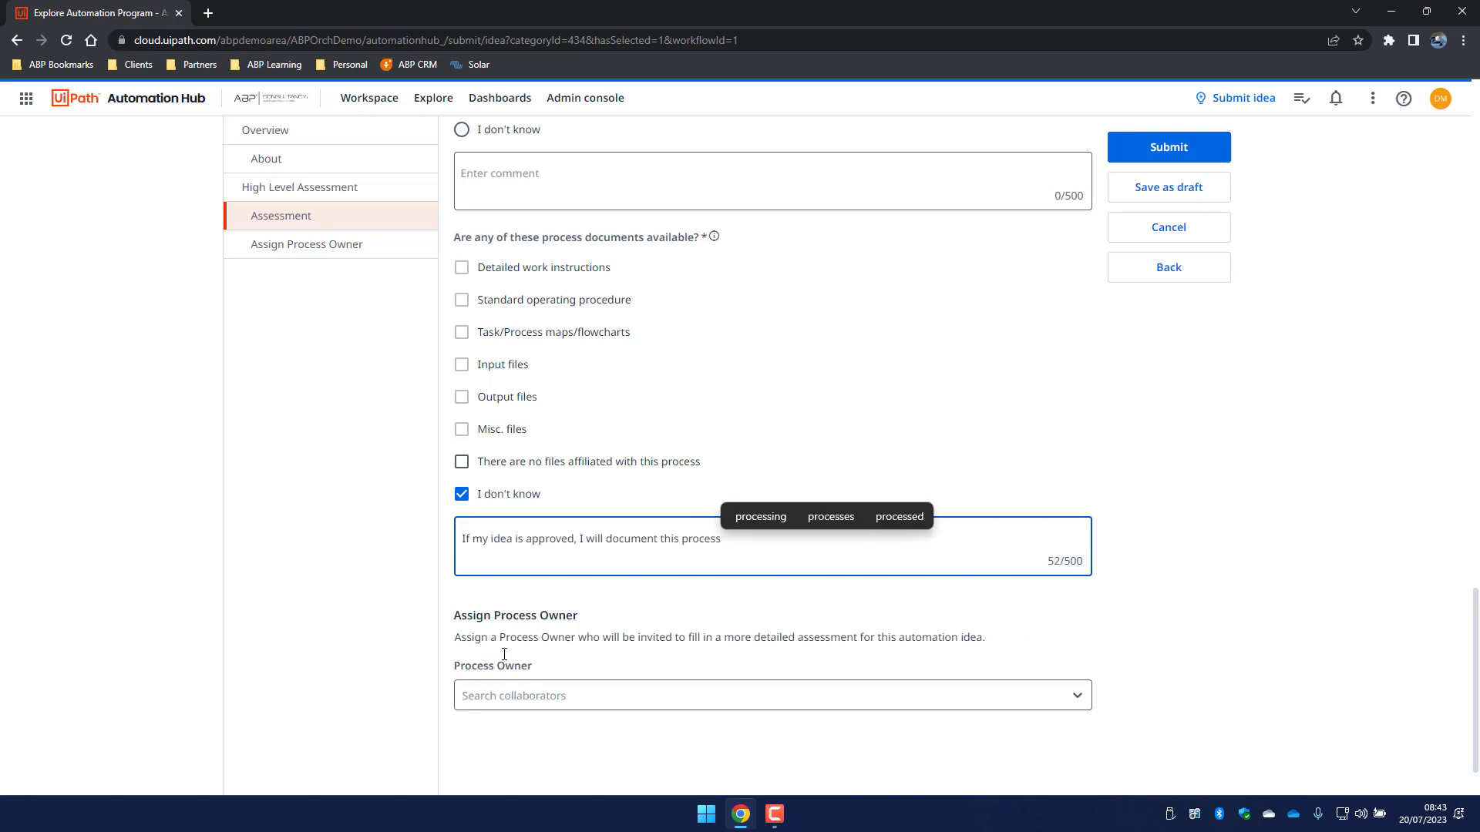
- Assign the submitter as the process owner and submit the idea for review
{"action": "left_click", "coordinate": [684, 701]}
{"action": "left_click", "coordinate": [679, 574]}
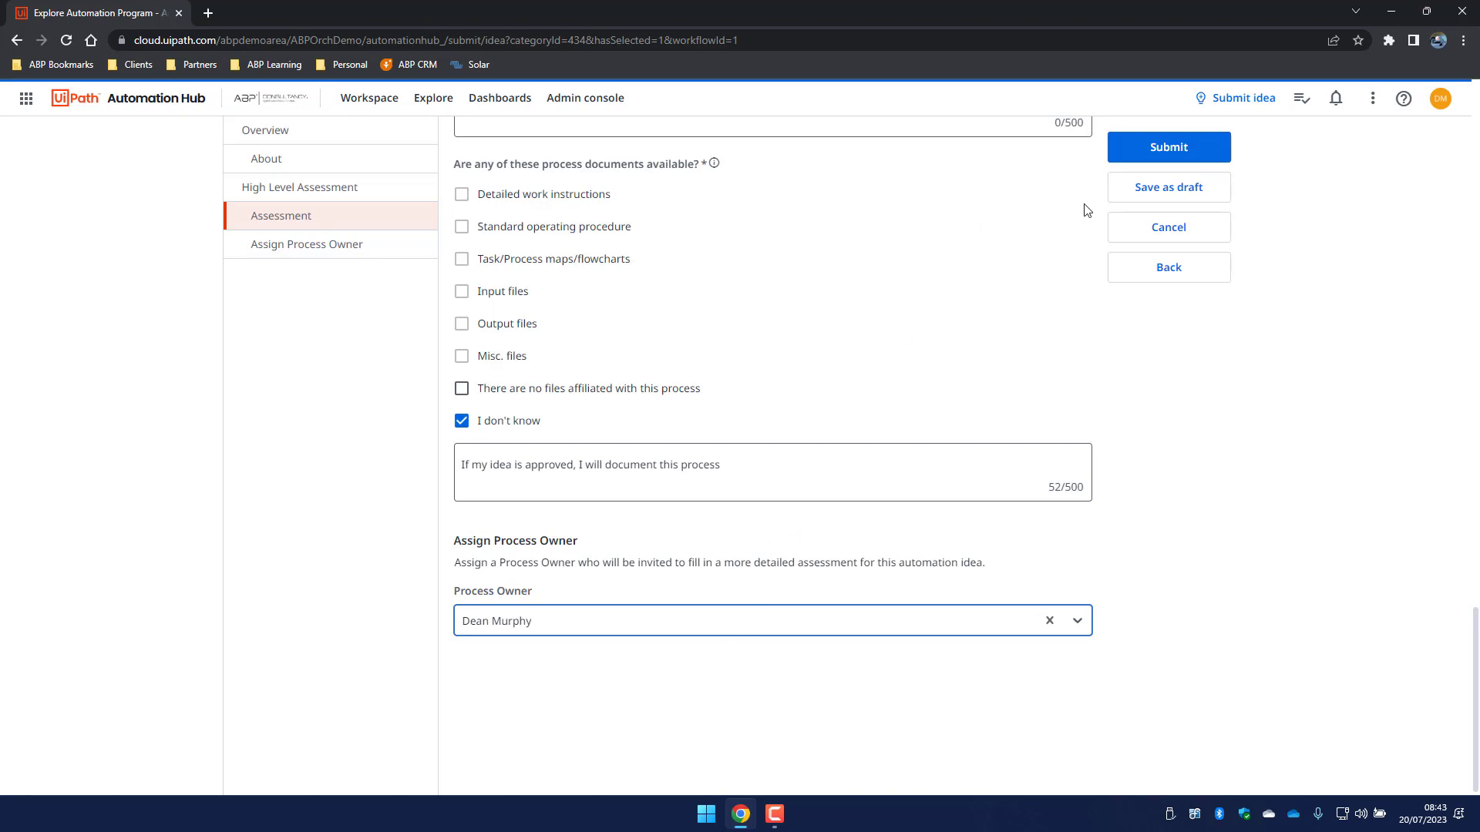
{"action": "left_click", "coordinate": [1142, 152]}
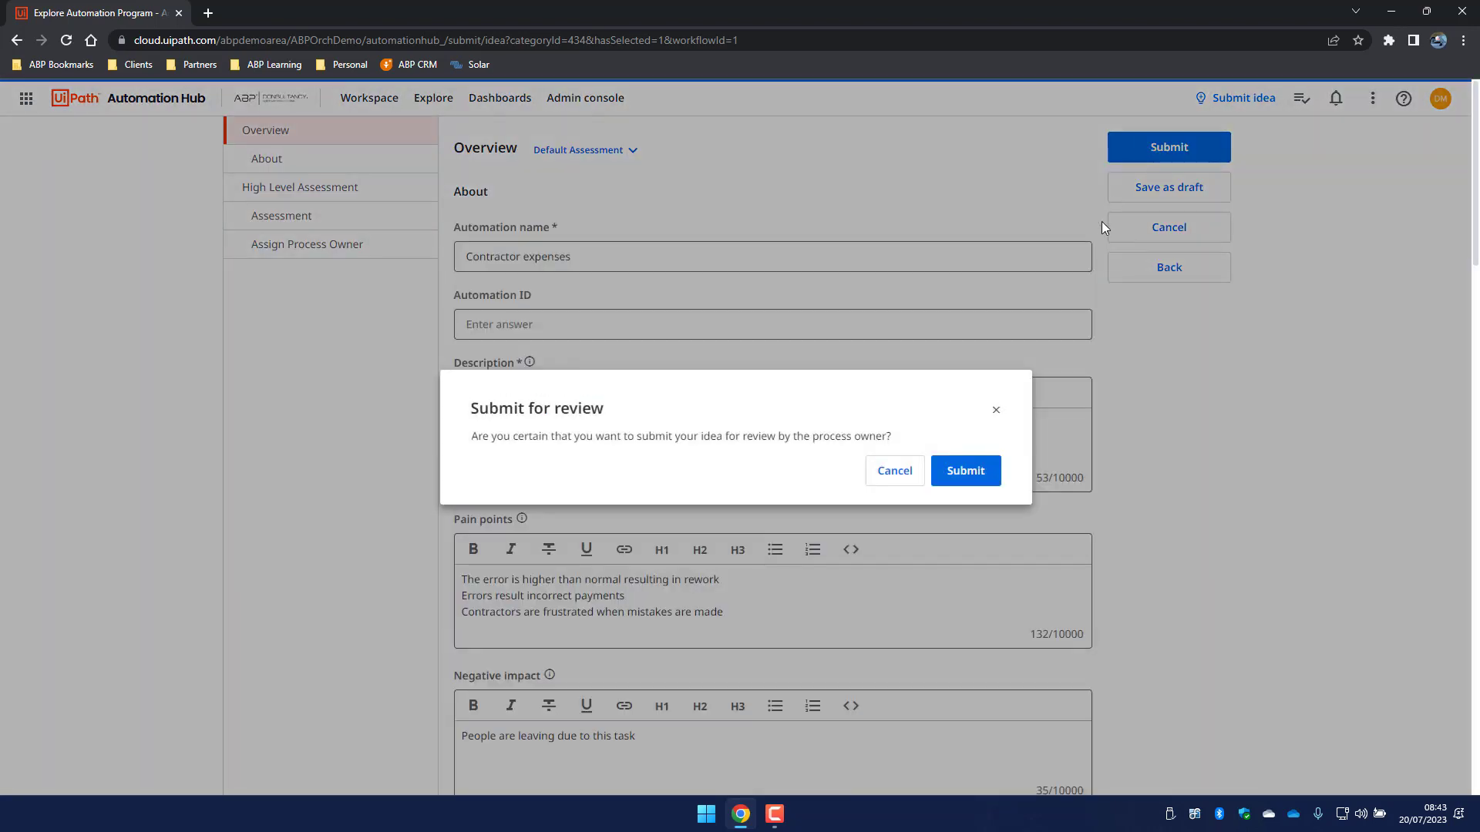
{"action": "left_click", "coordinate": [966, 479]}
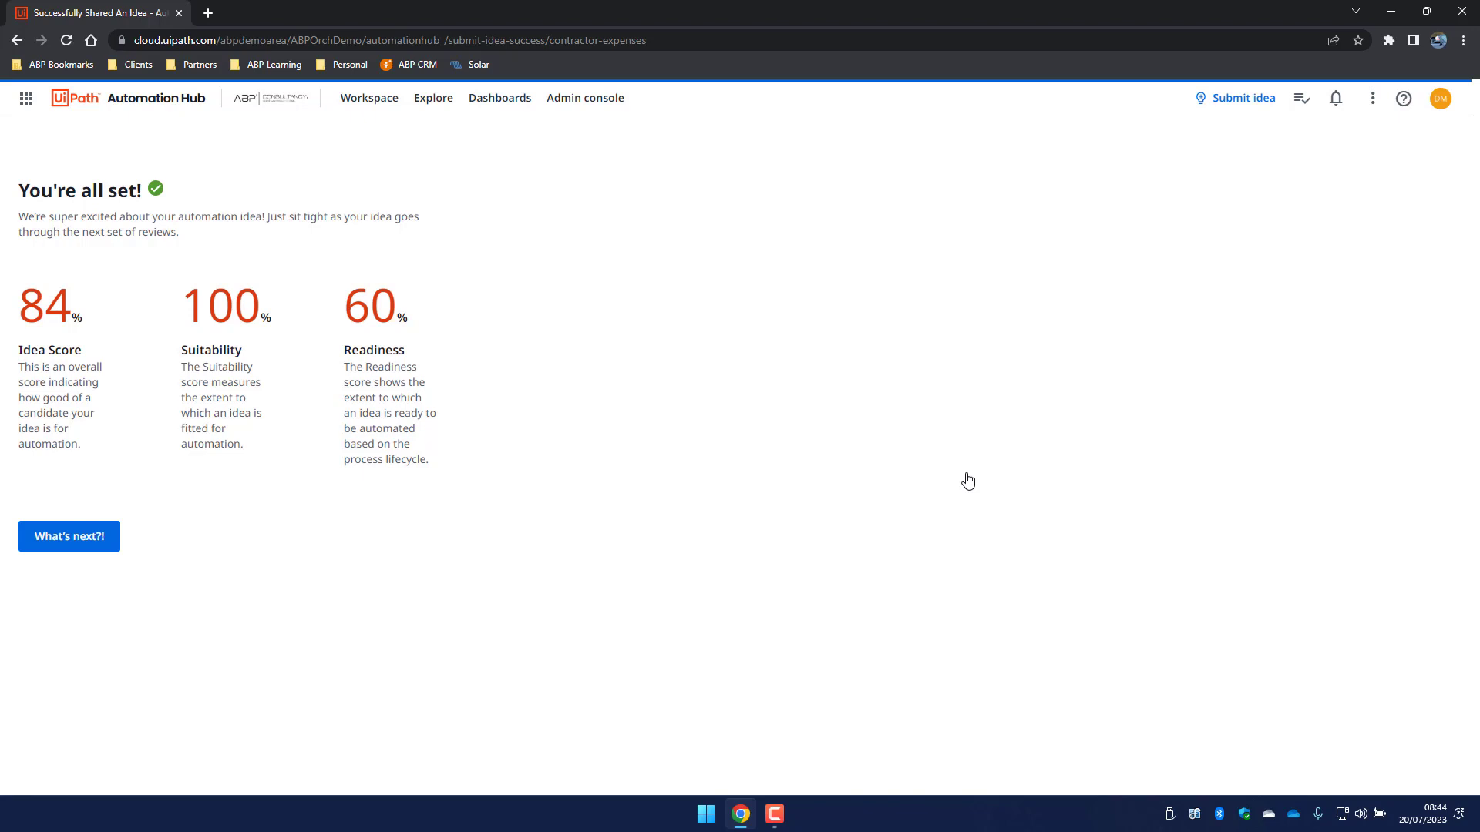
- Check what happens next for the submitted idea and open the Contractor expenses idea to review its overview and assessment
{"action": "left_click", "coordinate": [92, 541]}
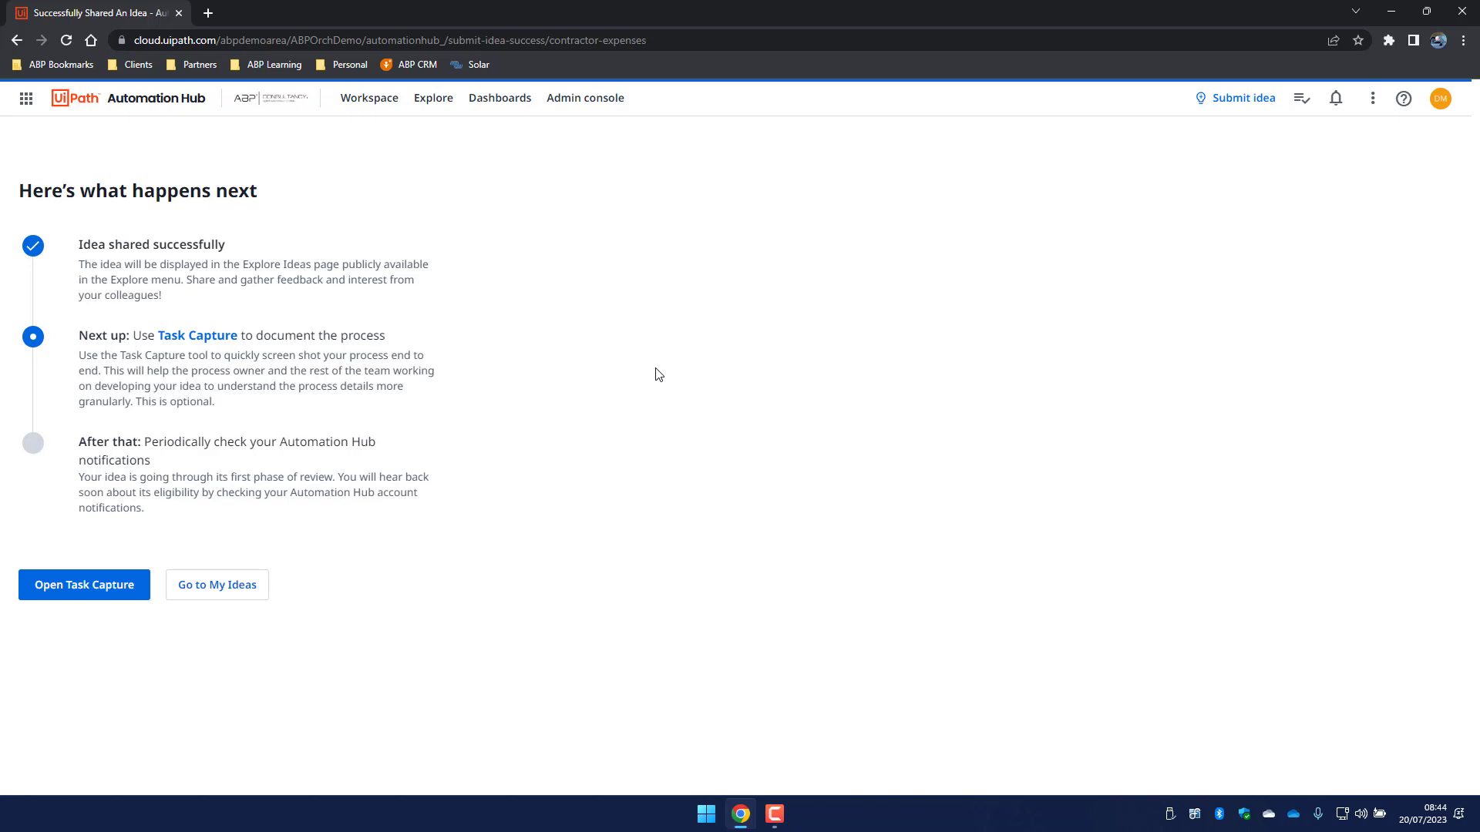
{"action": "left_click", "coordinate": [122, 106]}
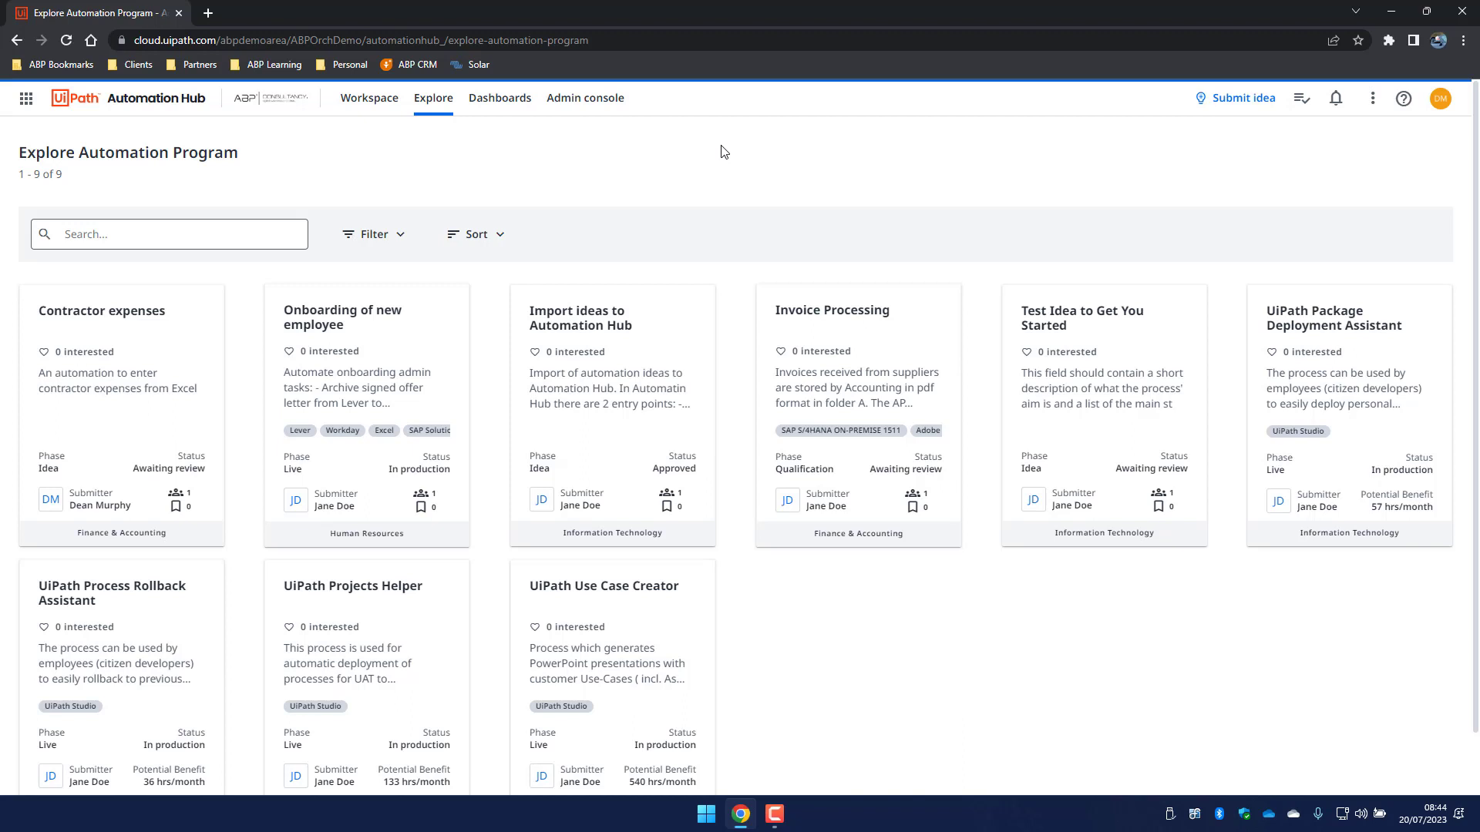
{"action": "left_click", "coordinate": [108, 333]}
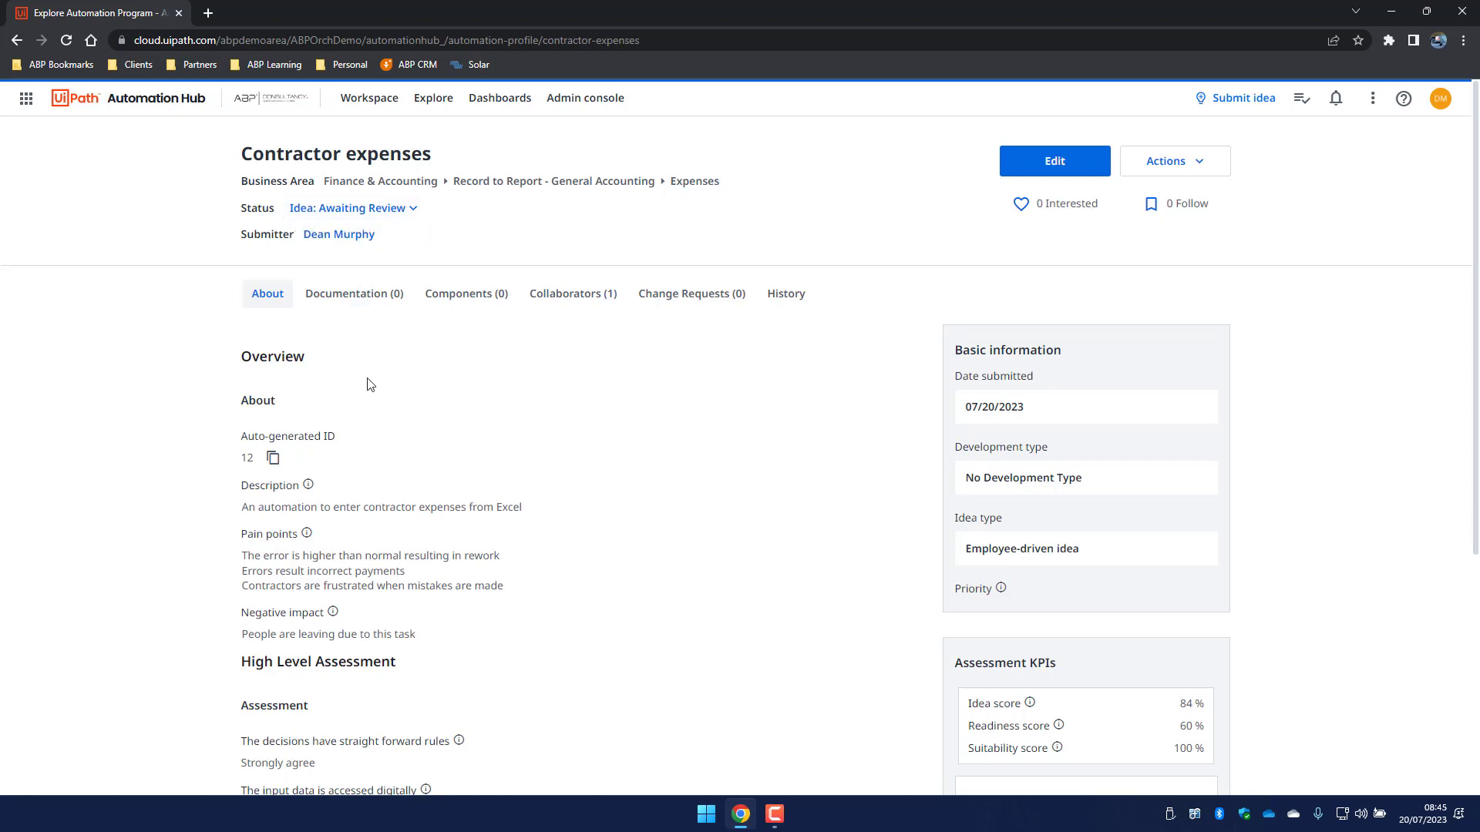
{"action": "scroll", "coordinate": [647, 469], "scroll_direction": "down", "scroll_amount": 1}
{"action": "scroll", "coordinate": [647, 468], "scroll_direction": "down", "scroll_amount": 3}
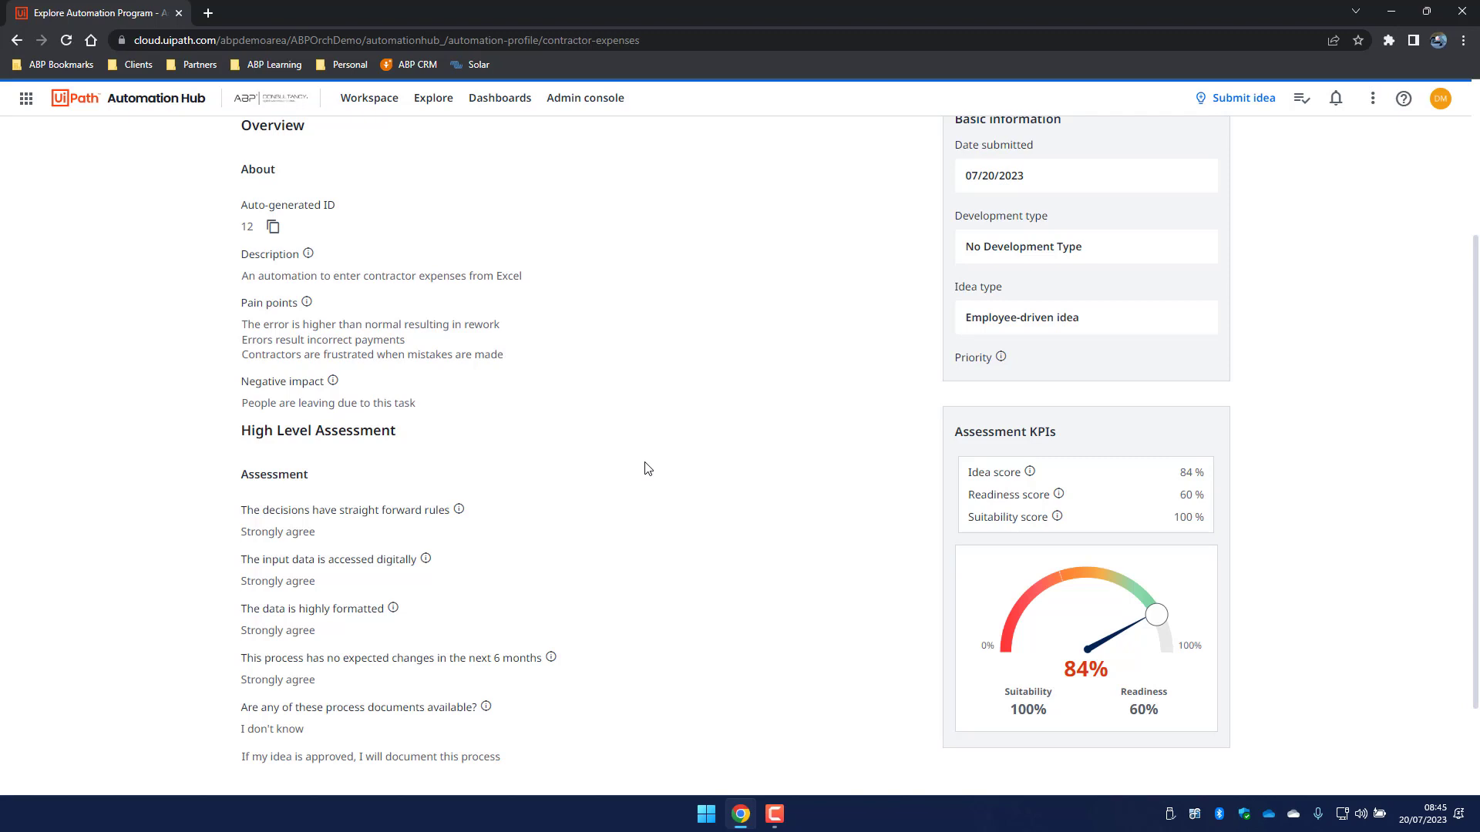
{"action": "scroll", "coordinate": [645, 468], "scroll_direction": "up", "scroll_amount": 3}
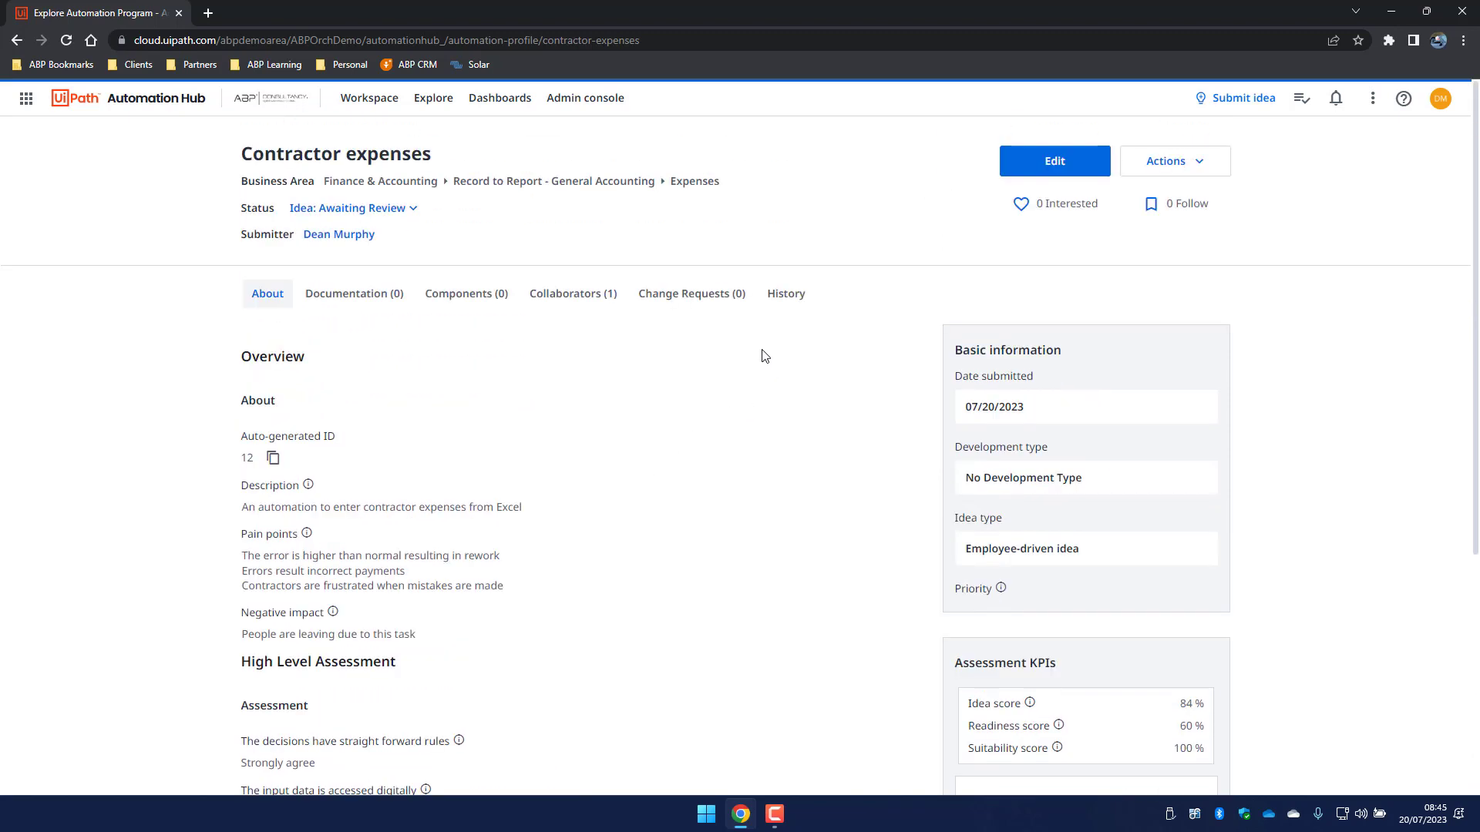
- Mark the Contractor expenses idea as interesting and follow it
{"action": "left_click", "coordinate": [1021, 209]}
{"action": "left_click", "coordinate": [1153, 206]}
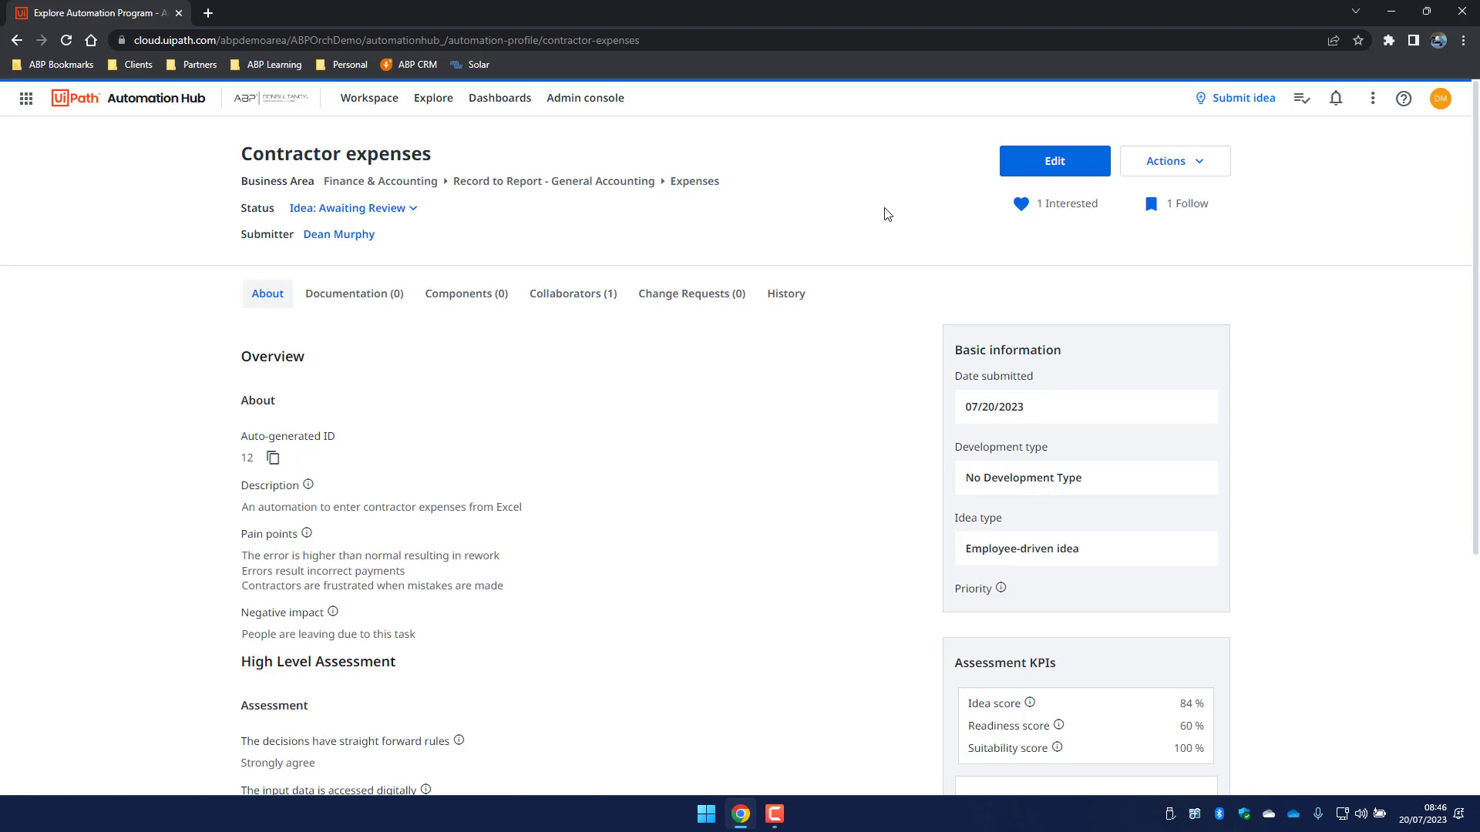
- Approve the Contractor expenses idea for assessment, keeping the assigned process owner
{"action": "left_click", "coordinate": [412, 210]}
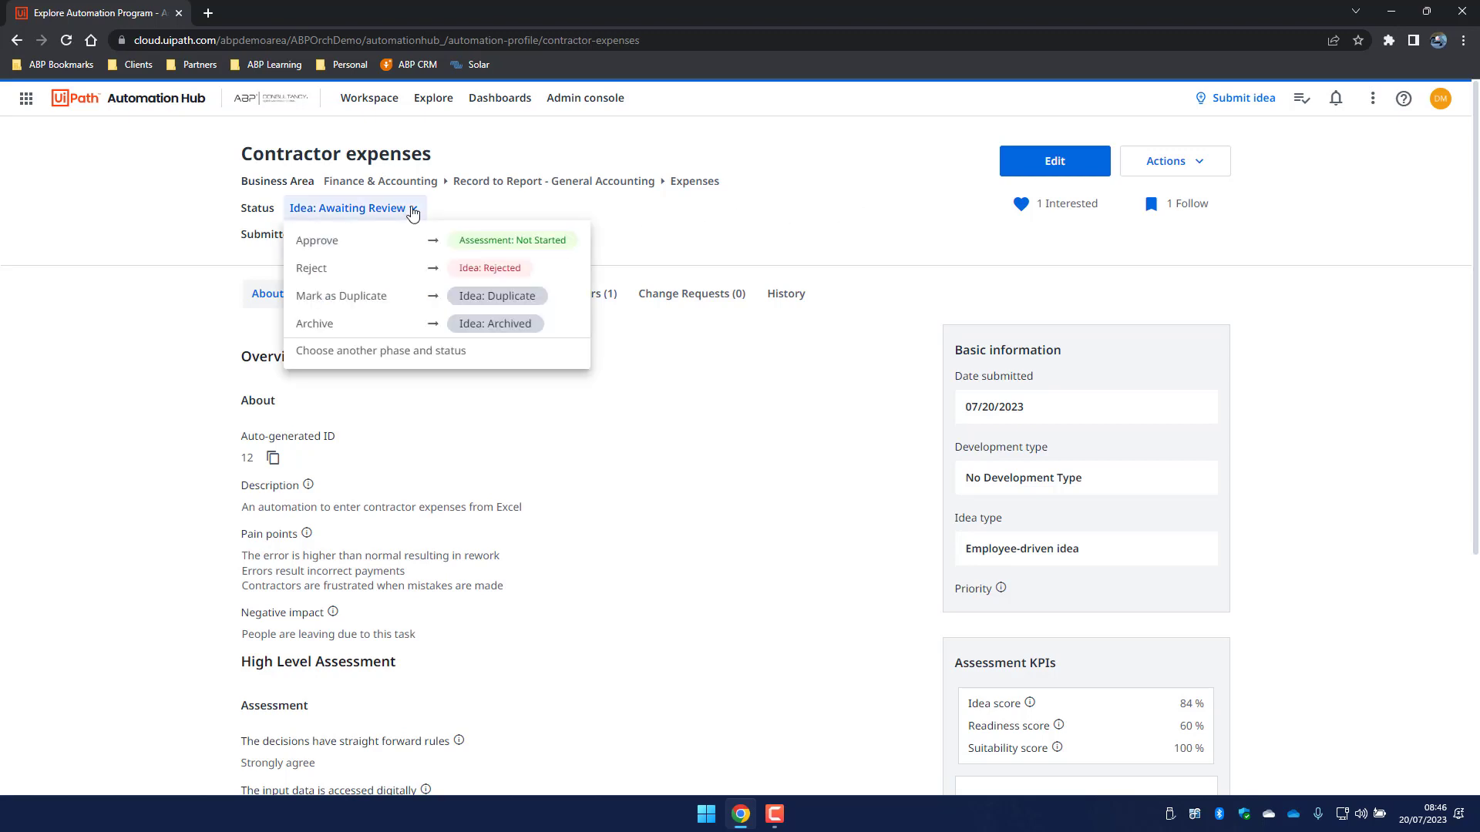
{"action": "left_click", "coordinate": [319, 245]}
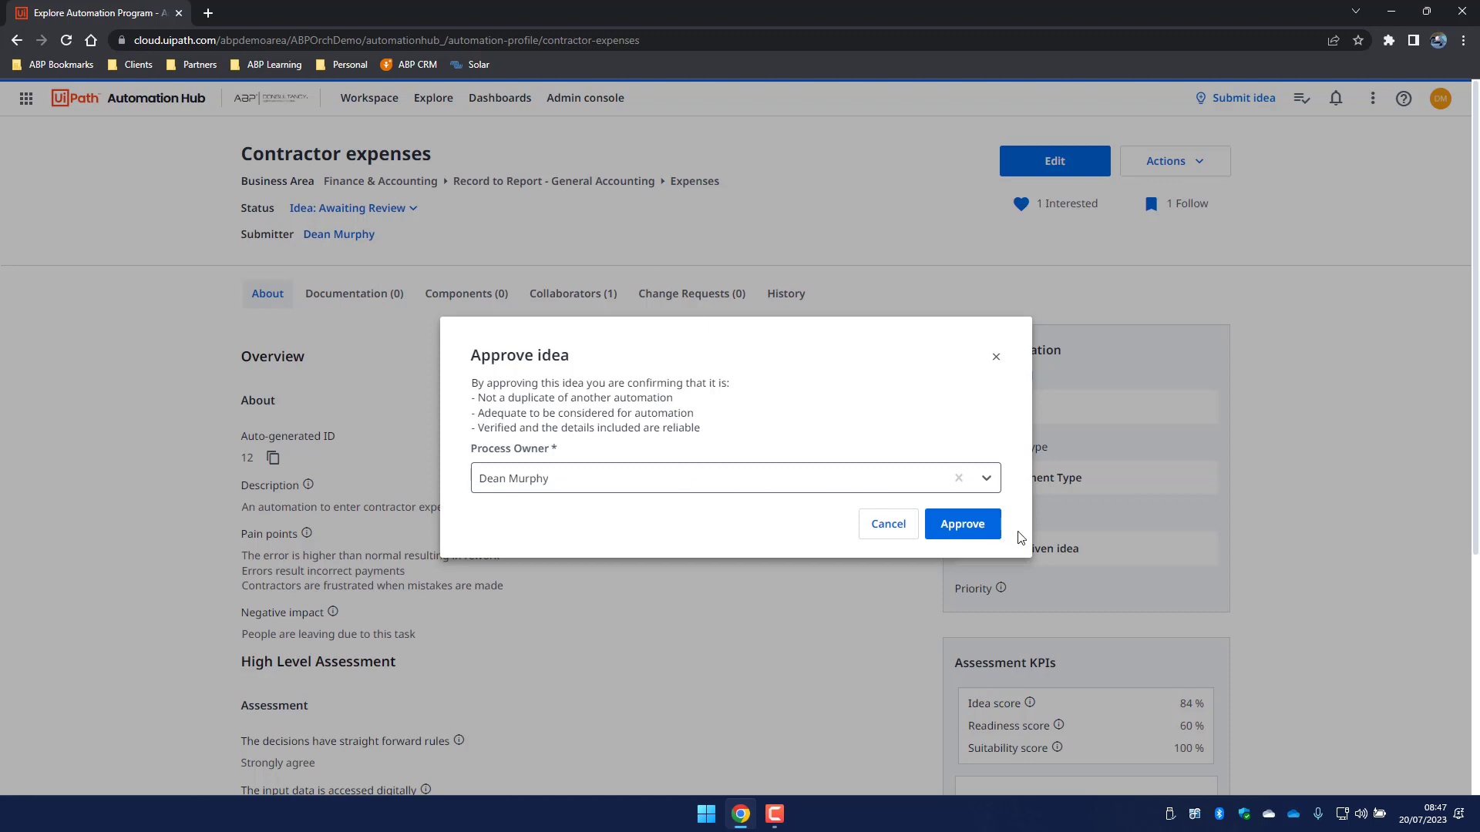
{"action": "left_click", "coordinate": [964, 525]}
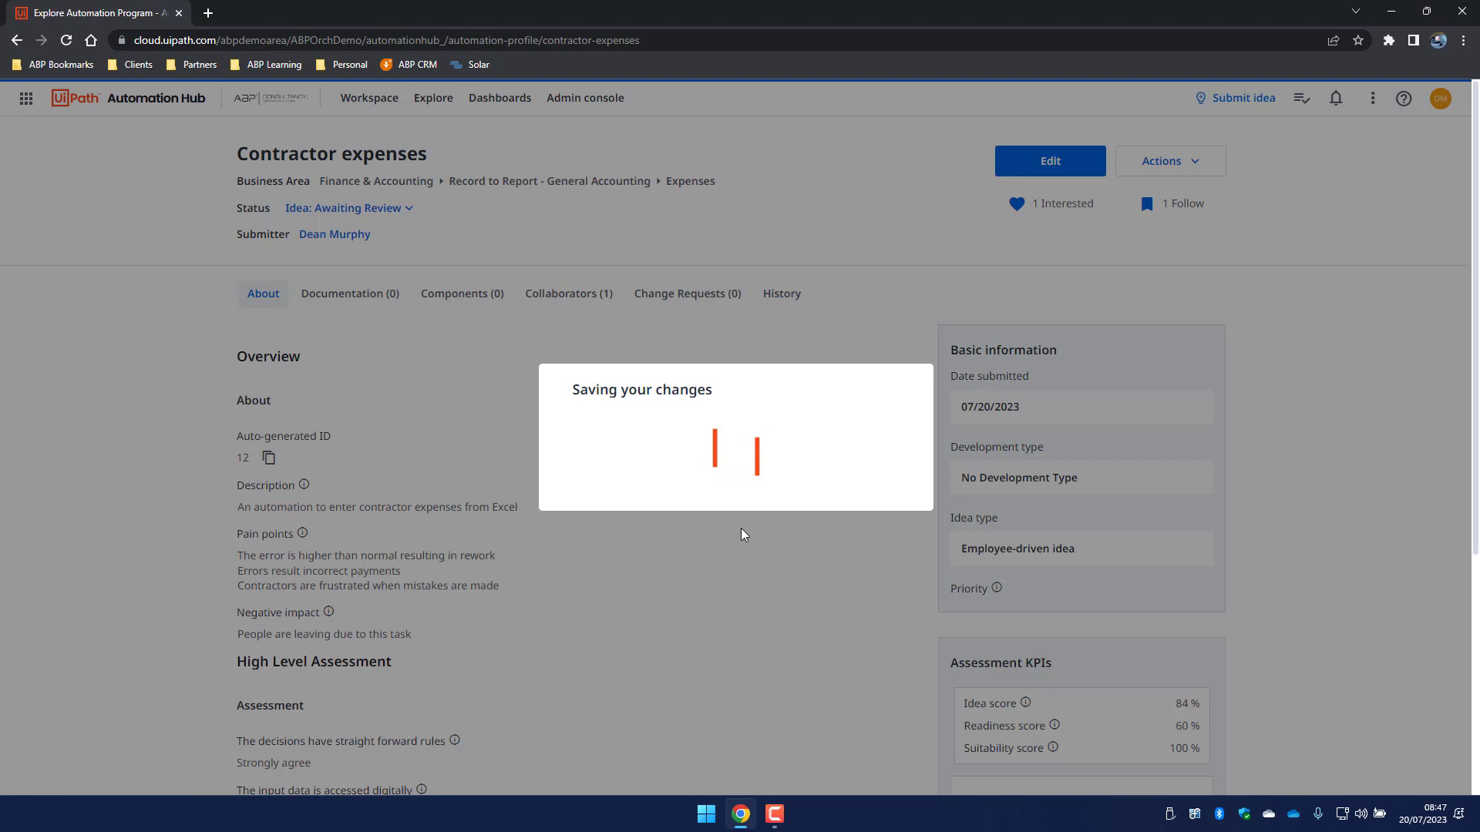